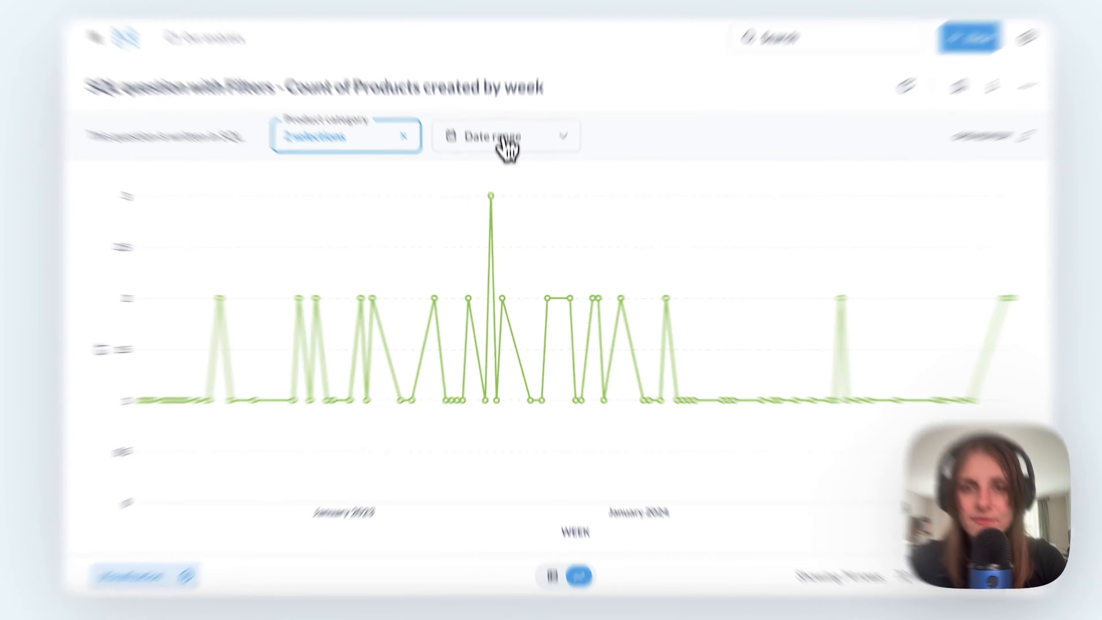
# Set the question's Date range filter to Last 12 Months
pyautogui.click(505, 167)
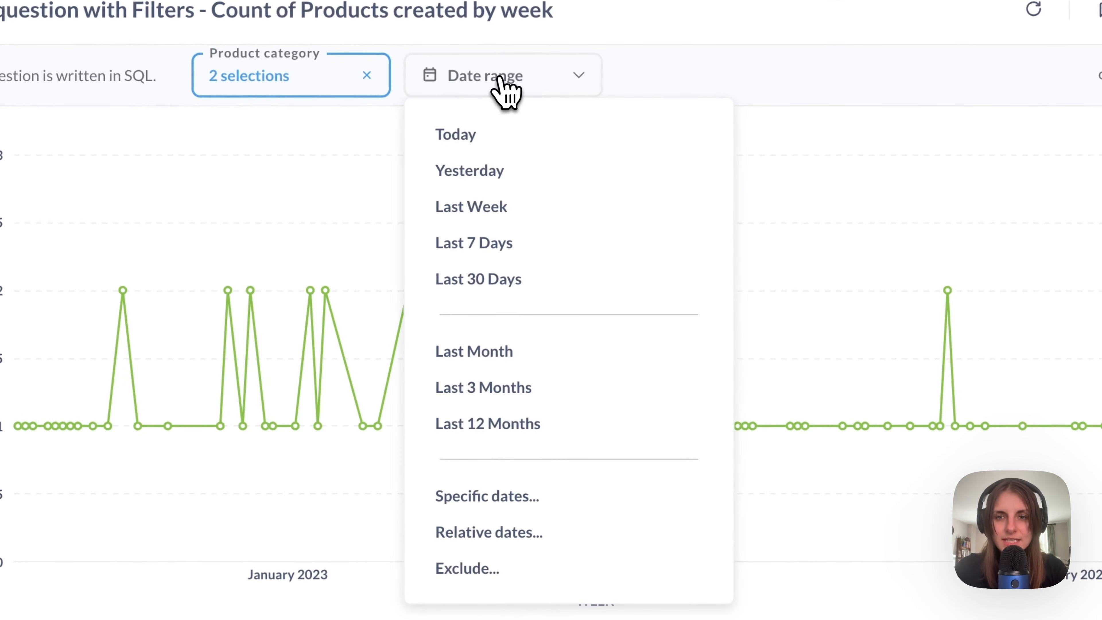
pyautogui.click(538, 427)
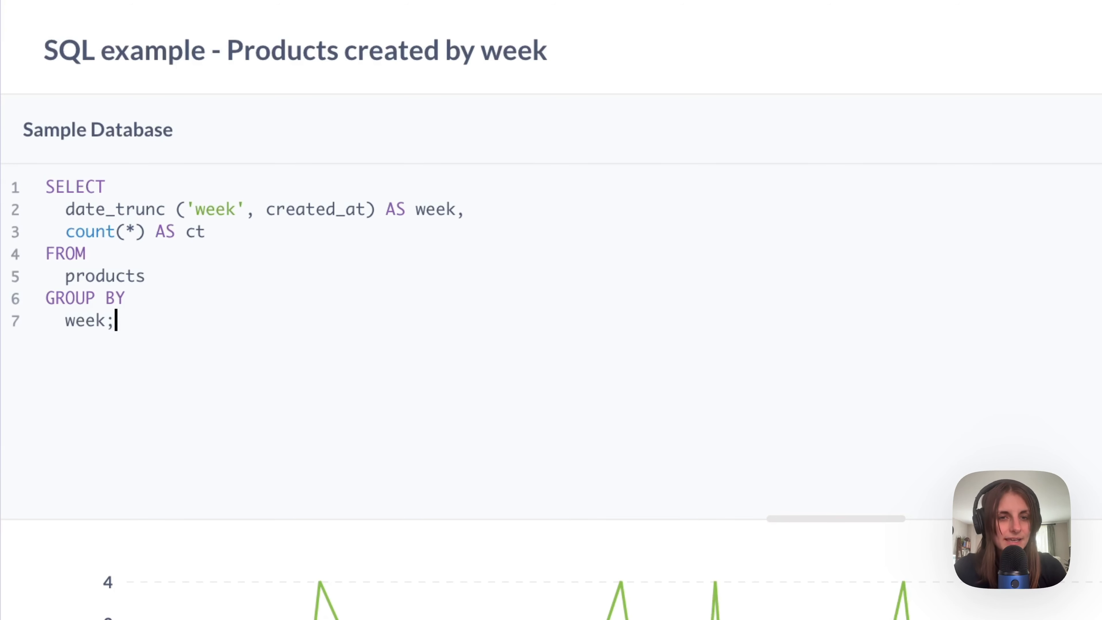
# Add the line WHERE category = 'Gizmo' before GROUP BY in the products query and run it
pyautogui.click(265, 286)
pyautogui.press('Return')
pyautogui.press('BackSpace')
pyautogui.write("WHERE category = '")
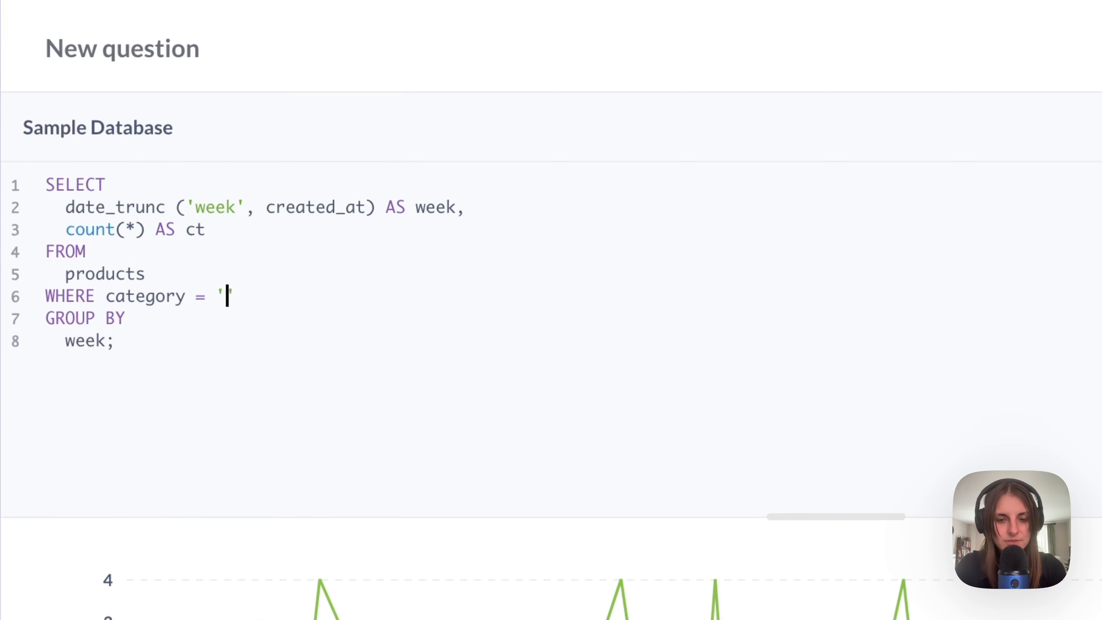
pyautogui.write('Gizmo')
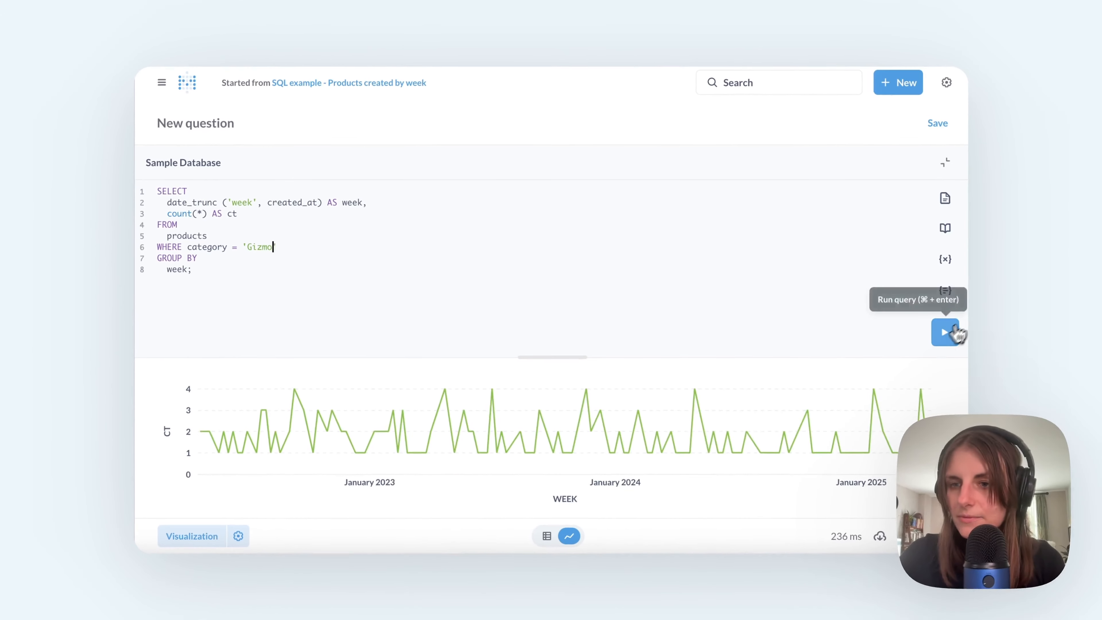
pyautogui.click(945, 331)
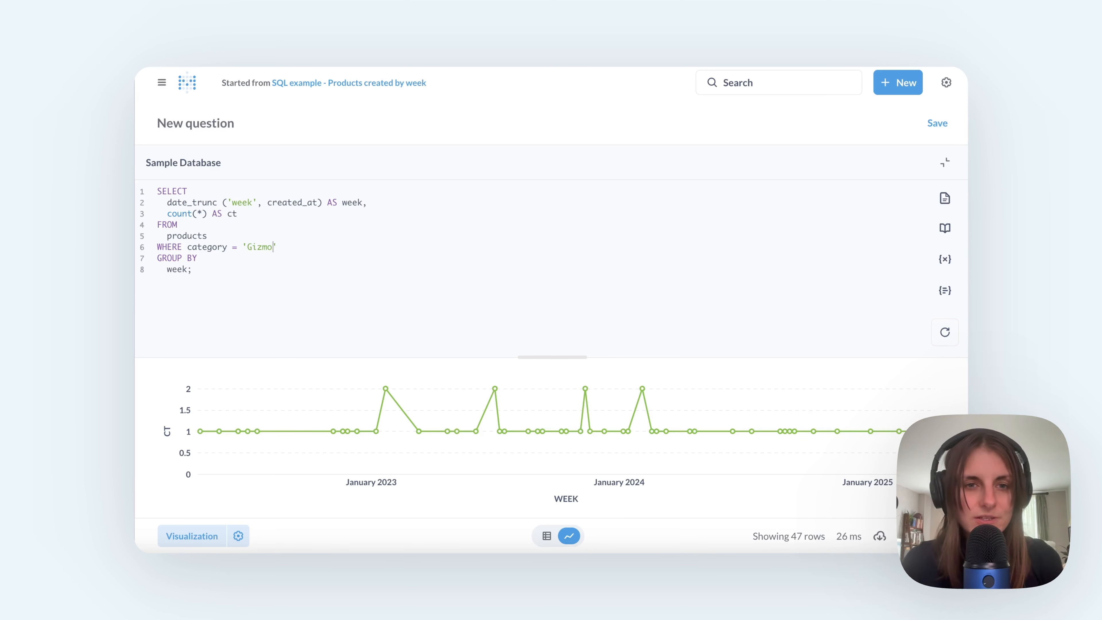
# Replace the hard-coded category condition in the WHERE clause with the variable {{category_filter}}
pyautogui.click(214, 260)
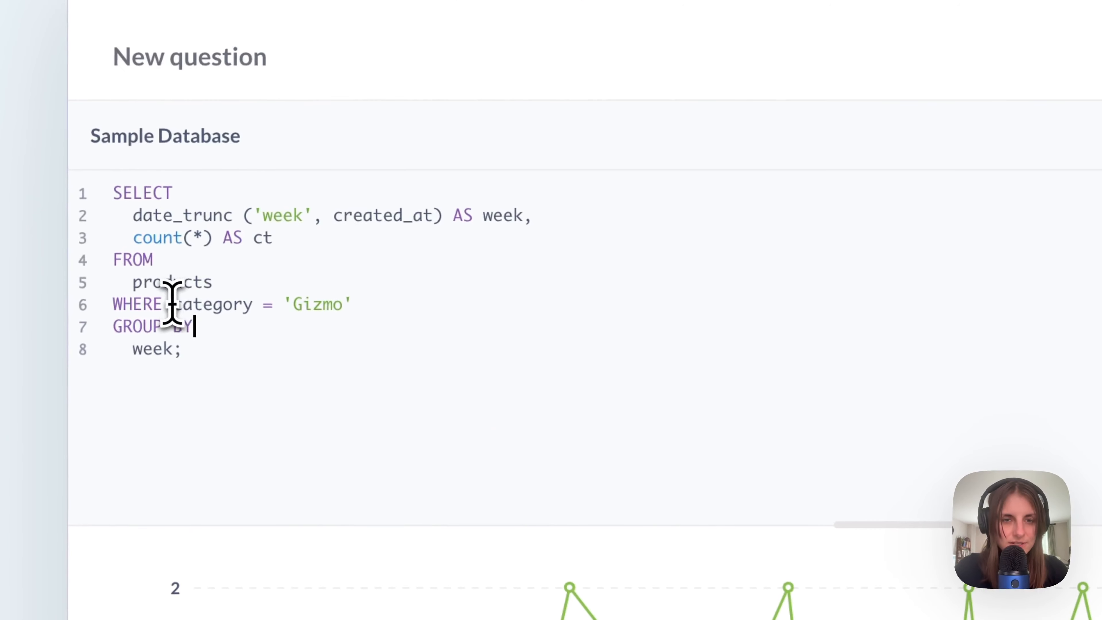
pyautogui.moveTo(172, 304); pyautogui.dragTo(352, 304)
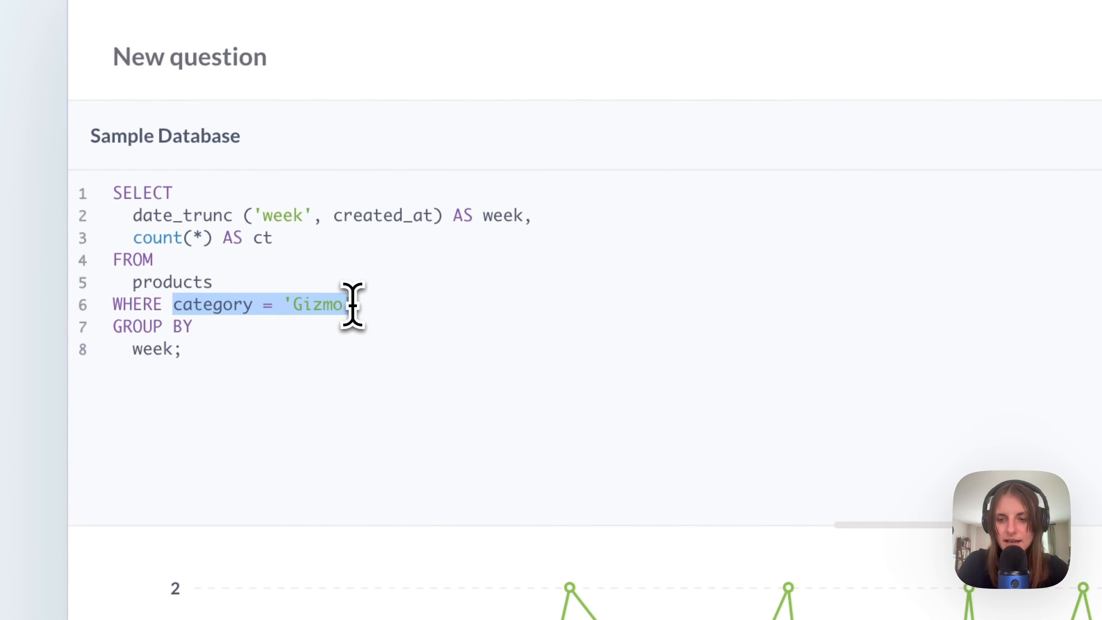
pyautogui.press('BackSpace')
pyautogui.write('{{')
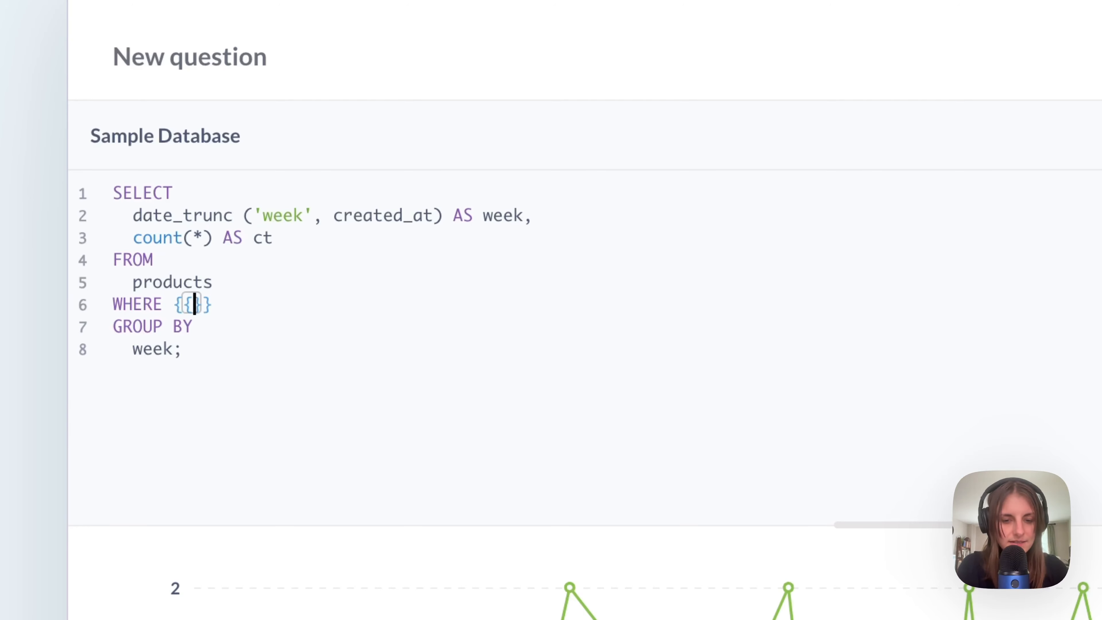
pyautogui.write('category_fi')
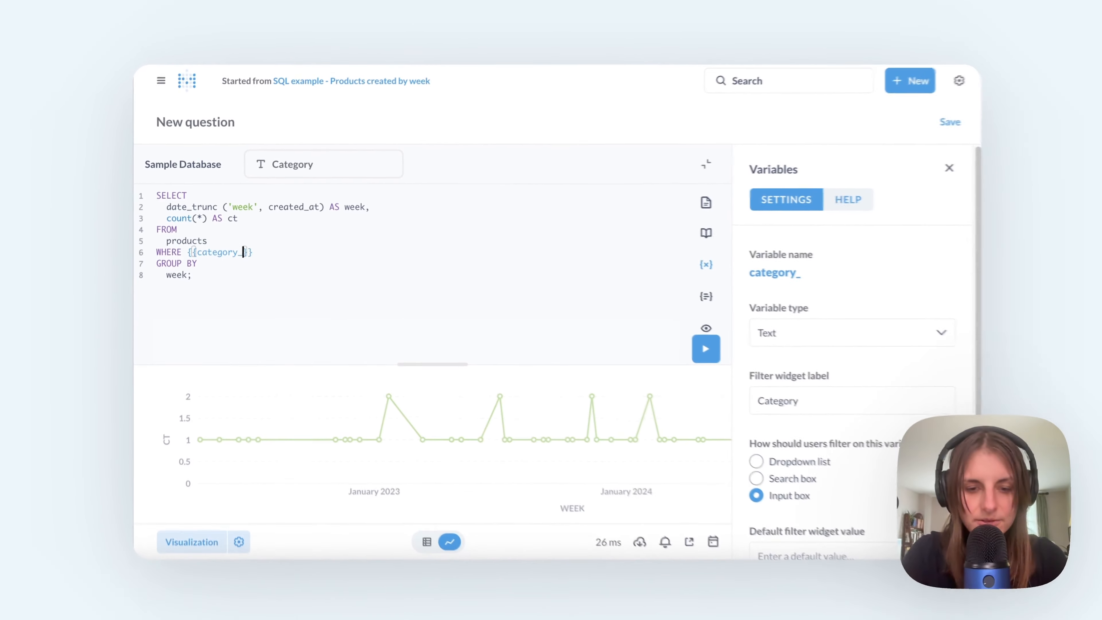
pyautogui.write('lter')
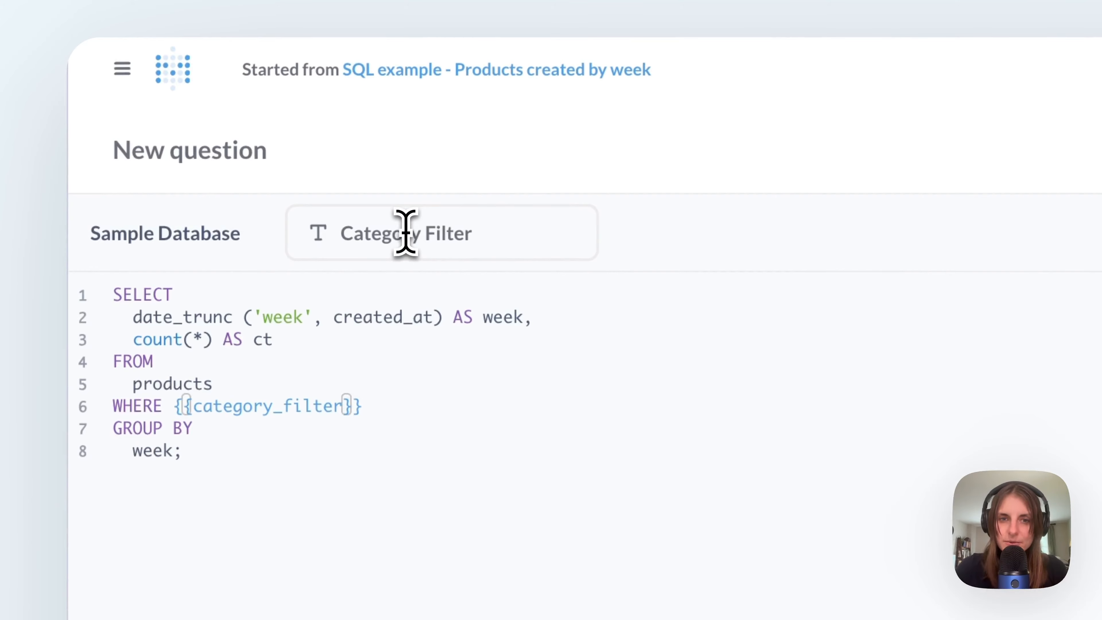
# Enter the free-text value kitten in the Category Filter widget as a trial
pyautogui.click(406, 233)
pyautogui.write('kitten')
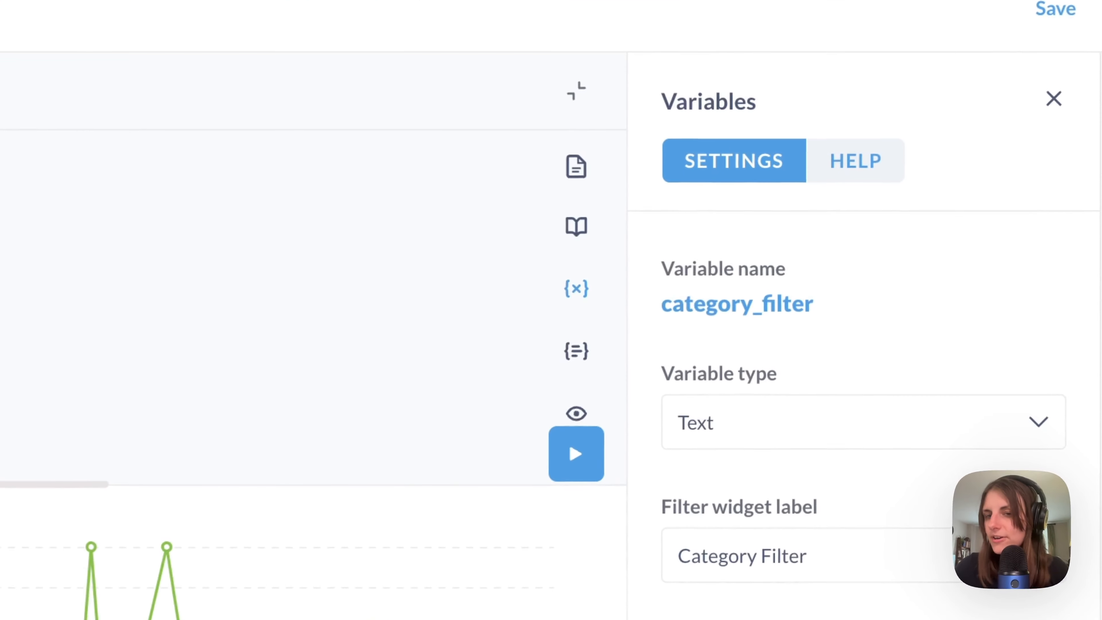
# Make category_filter a Field Filter variable mapped to the Category field of the Products table
pyautogui.click(737, 439)
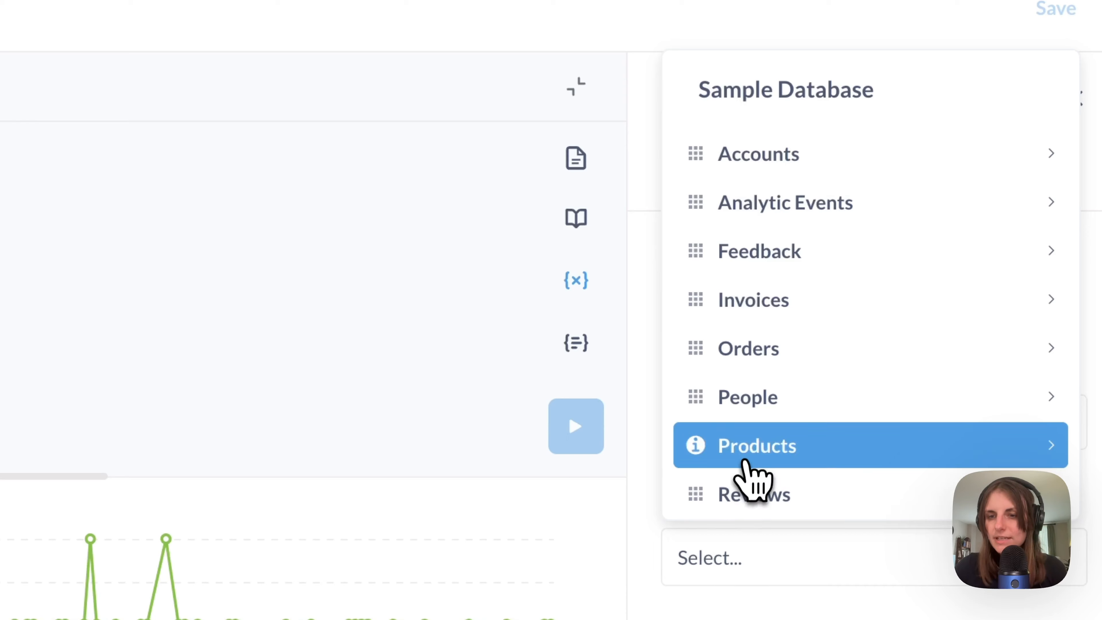
pyautogui.click(751, 474)
pyautogui.click(771, 304)
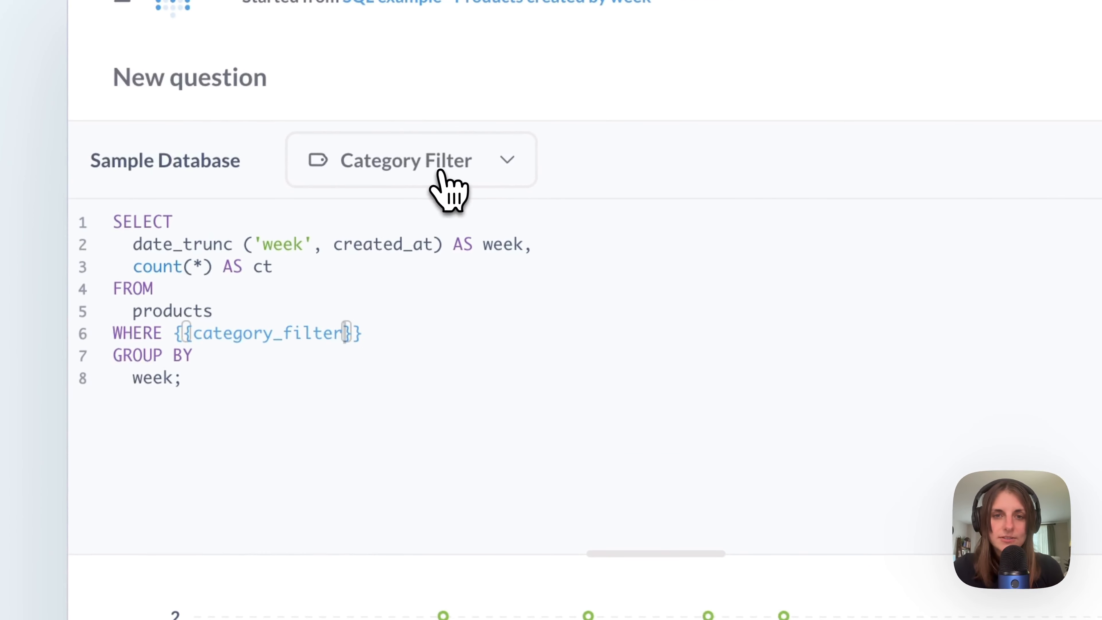
# Set the Category Filter to Gizmo and run the query
pyautogui.click(440, 171)
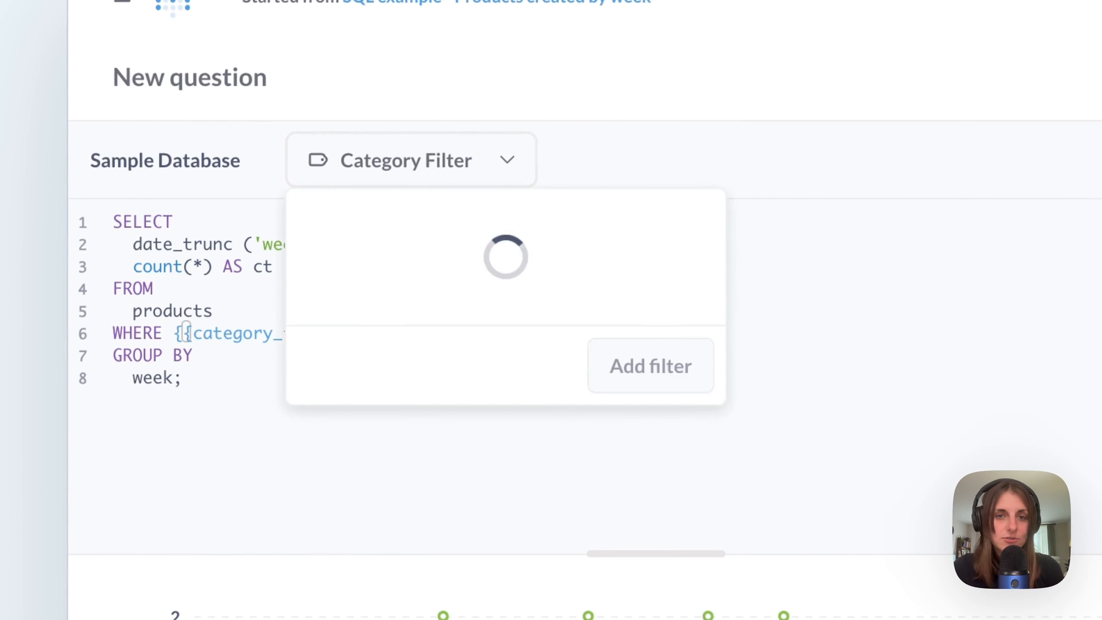
pyautogui.click(376, 343)
pyautogui.click(648, 531)
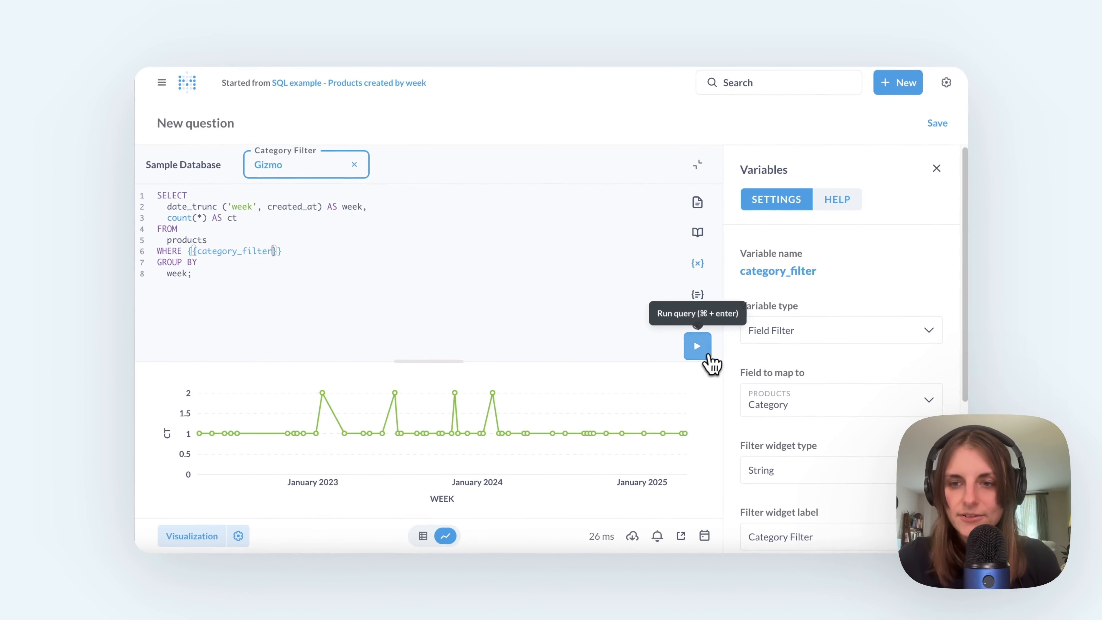
pyautogui.click(722, 345)
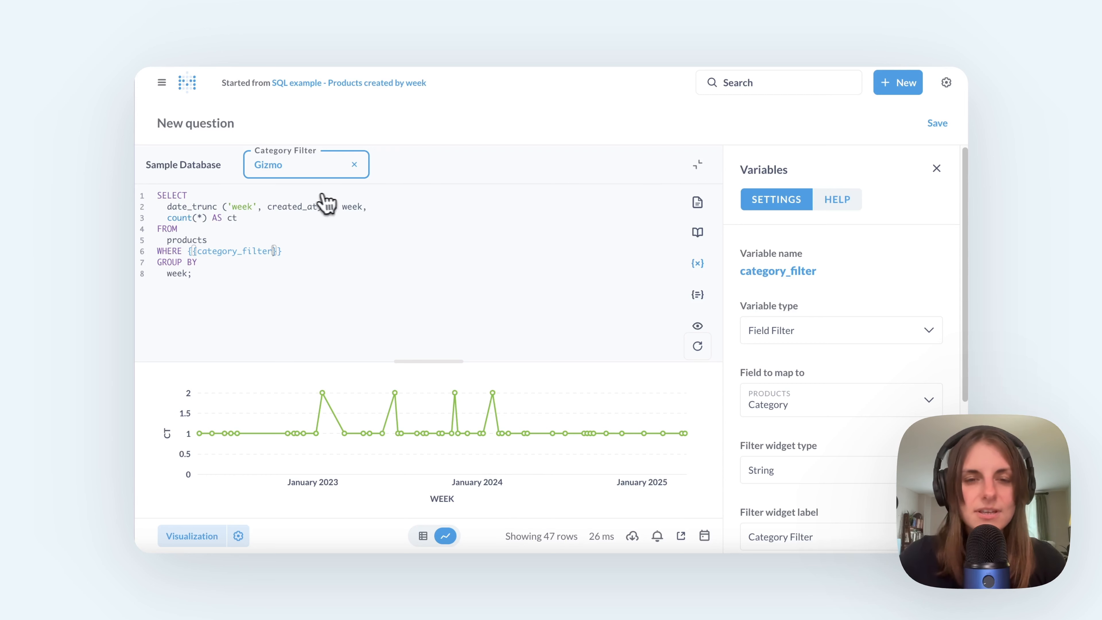
# Add Gadget and Widget to the Category Filter selection and rerun the query
pyautogui.click(325, 176)
pyautogui.click(291, 280)
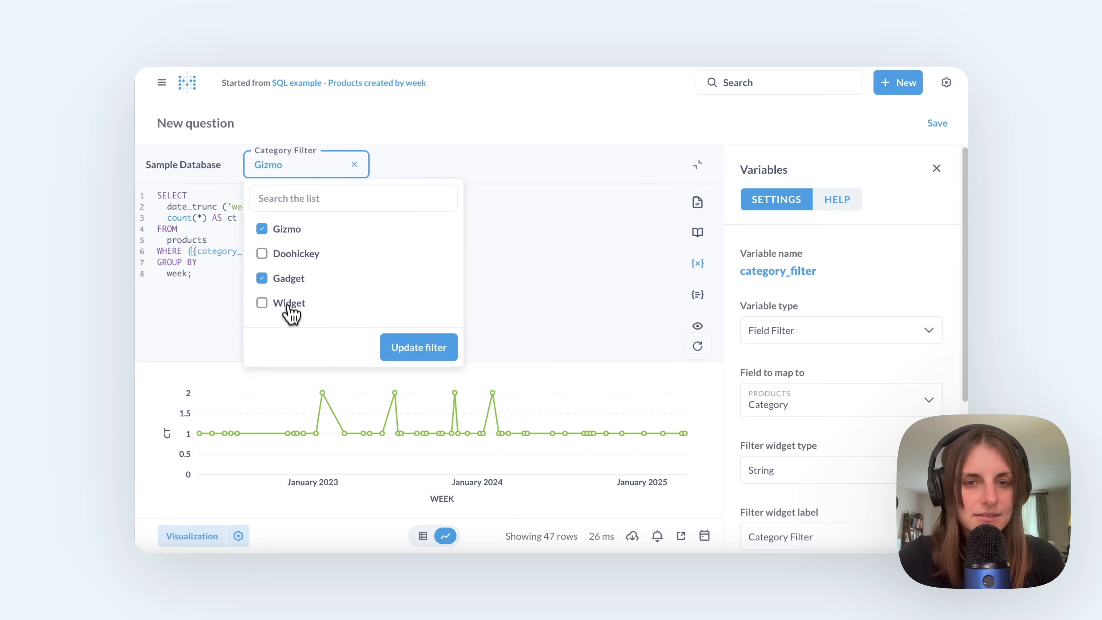
pyautogui.click(287, 303)
pyautogui.click(419, 347)
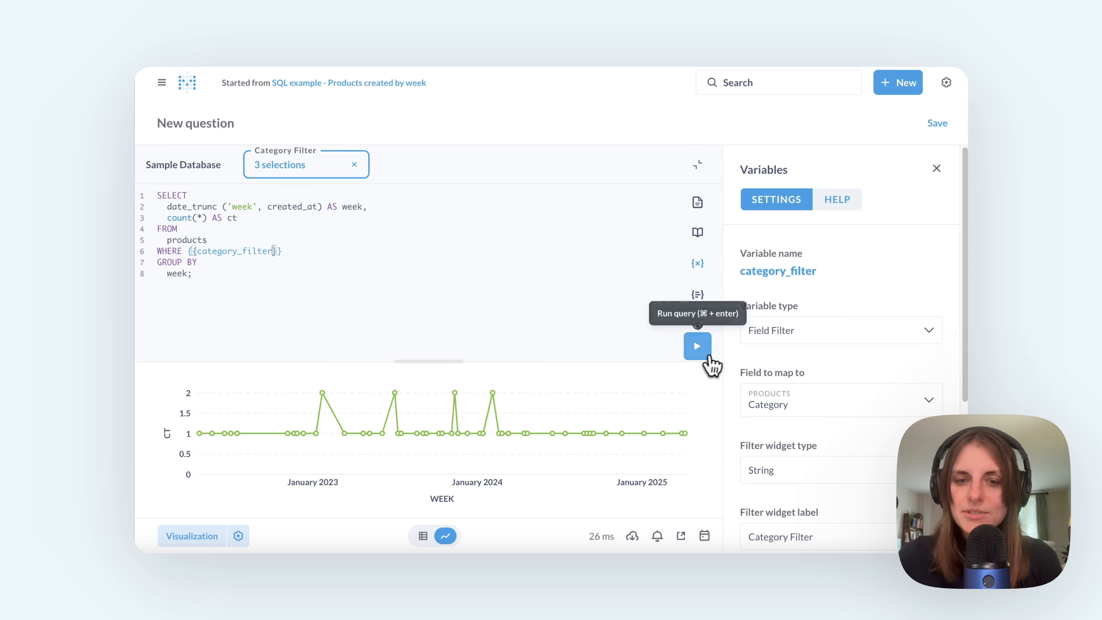
pyautogui.click(697, 352)
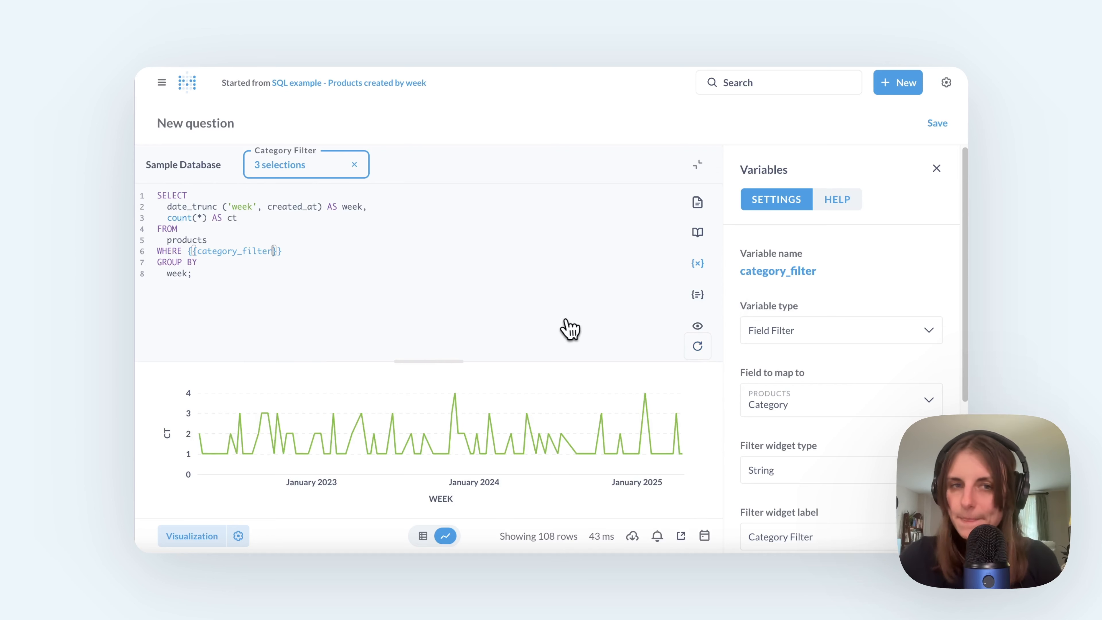
# Clear the Category Filter selection and rerun the query without a category value
pyautogui.click(354, 165)
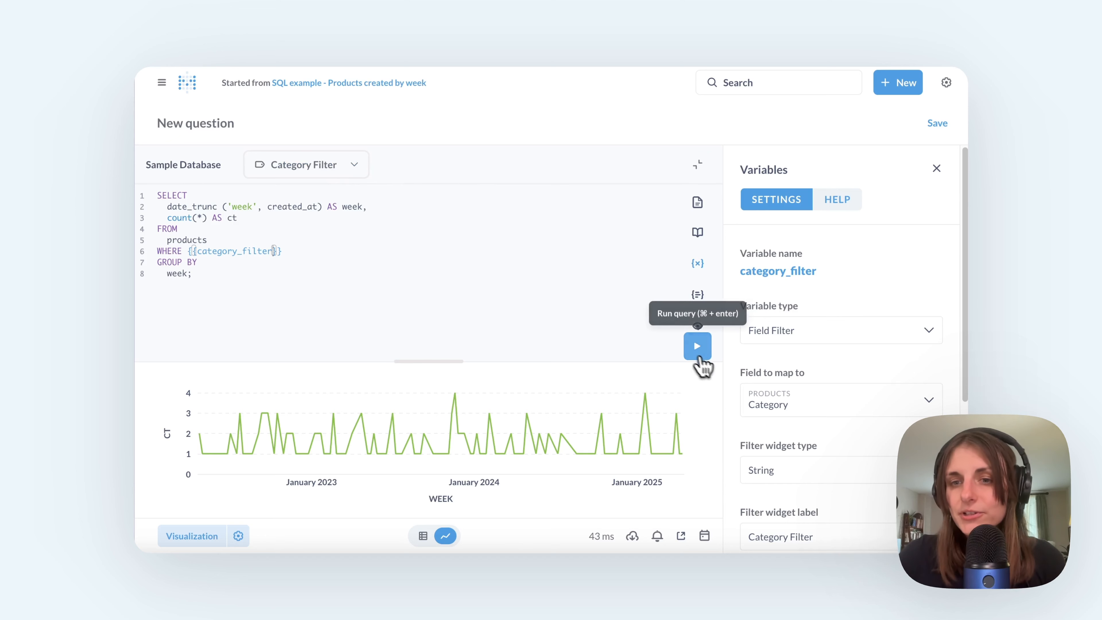
pyautogui.click(696, 347)
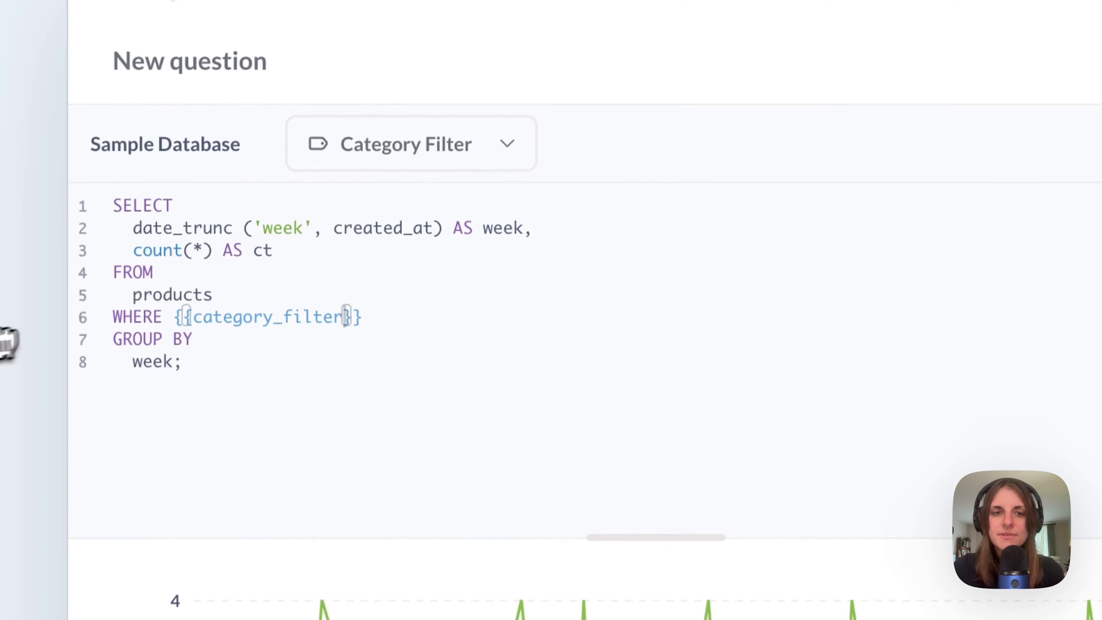
# Try running the query with category= inserted before {{category_filter}} in the WHERE clause
pyautogui.click(176, 342)
pyautogui.write('category')
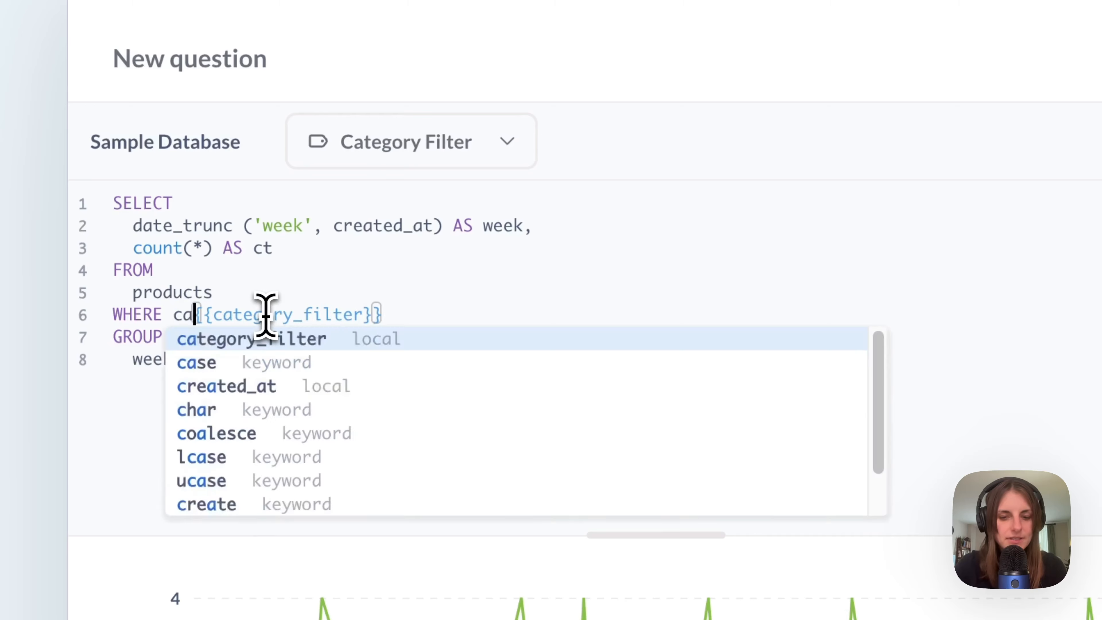
pyautogui.write('=')
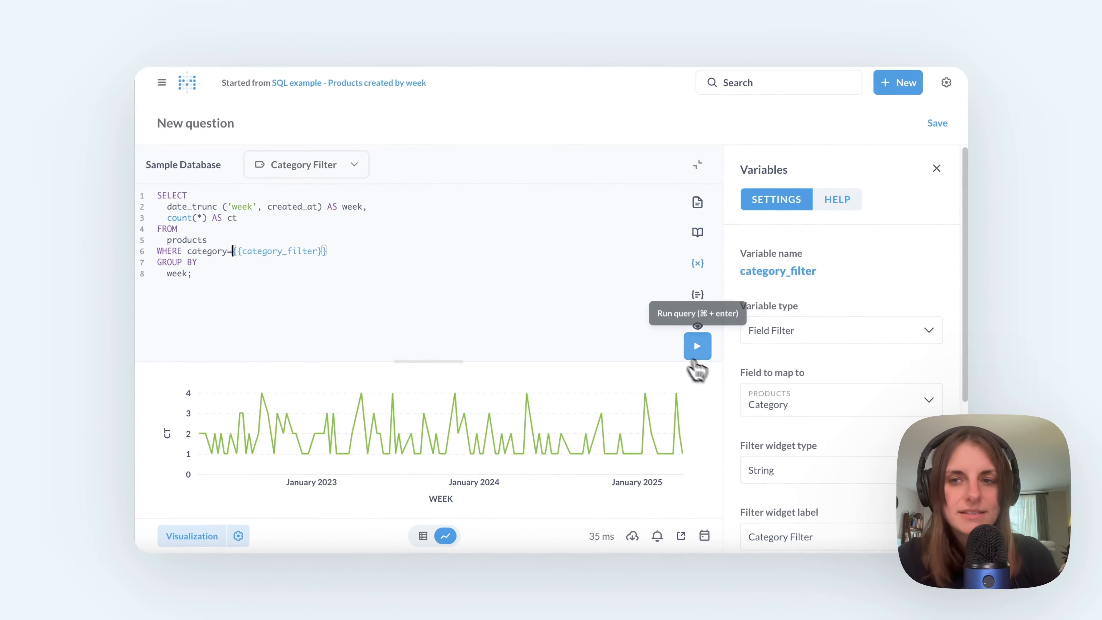
pyautogui.click(693, 360)
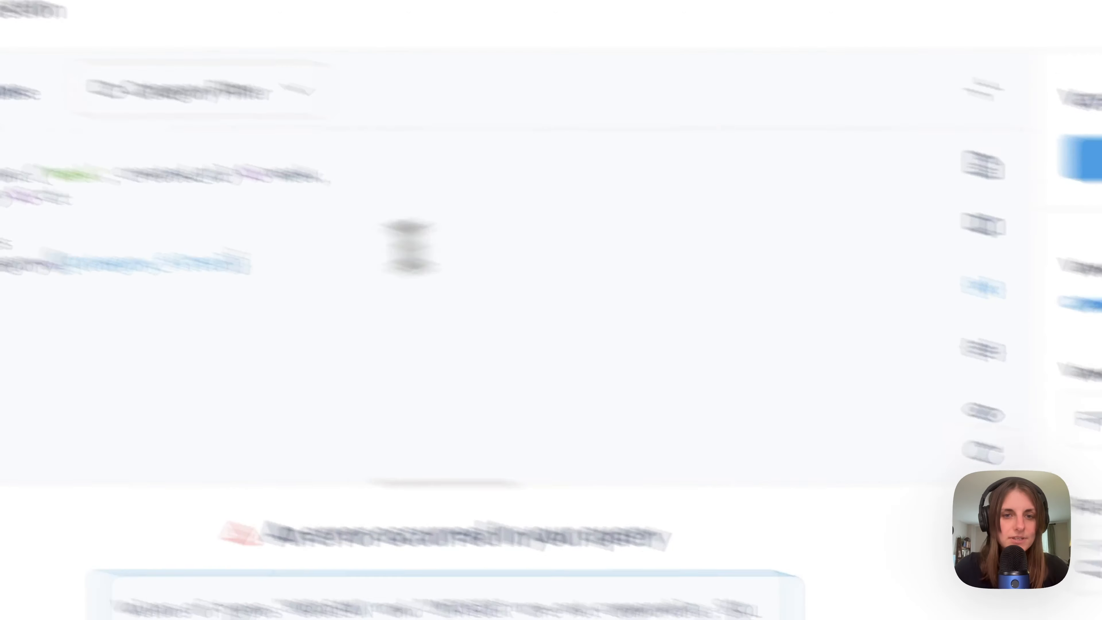
# Remove category= from the WHERE clause, leaving only {{category_filter}}, and rerun the query
pyautogui.moveTo(183, 304); pyautogui.dragTo(273, 302)
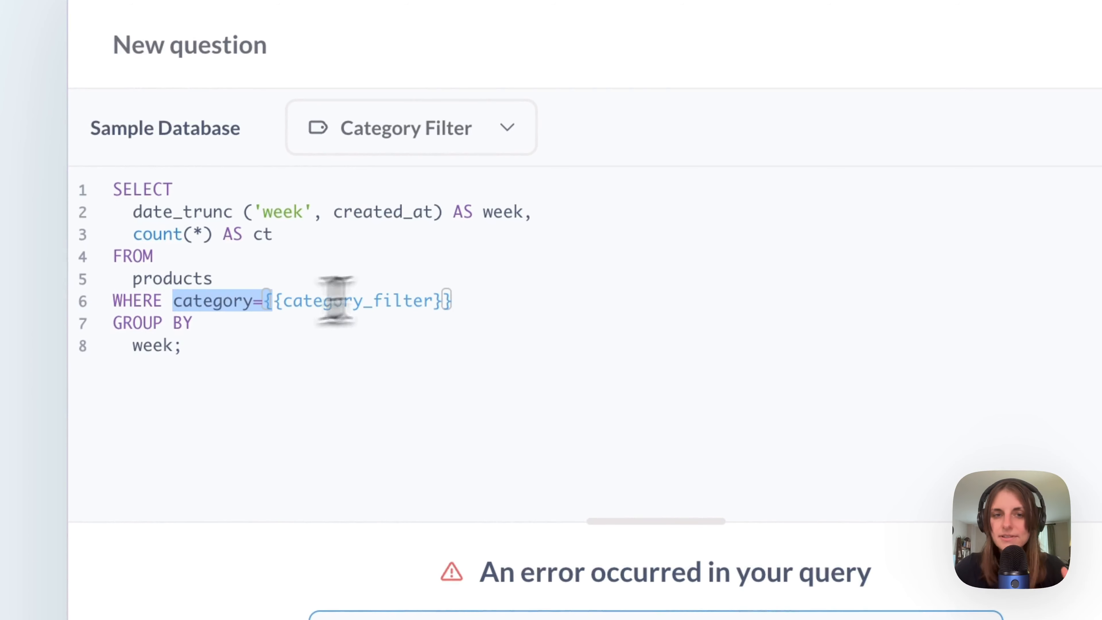
pyautogui.click(408, 336)
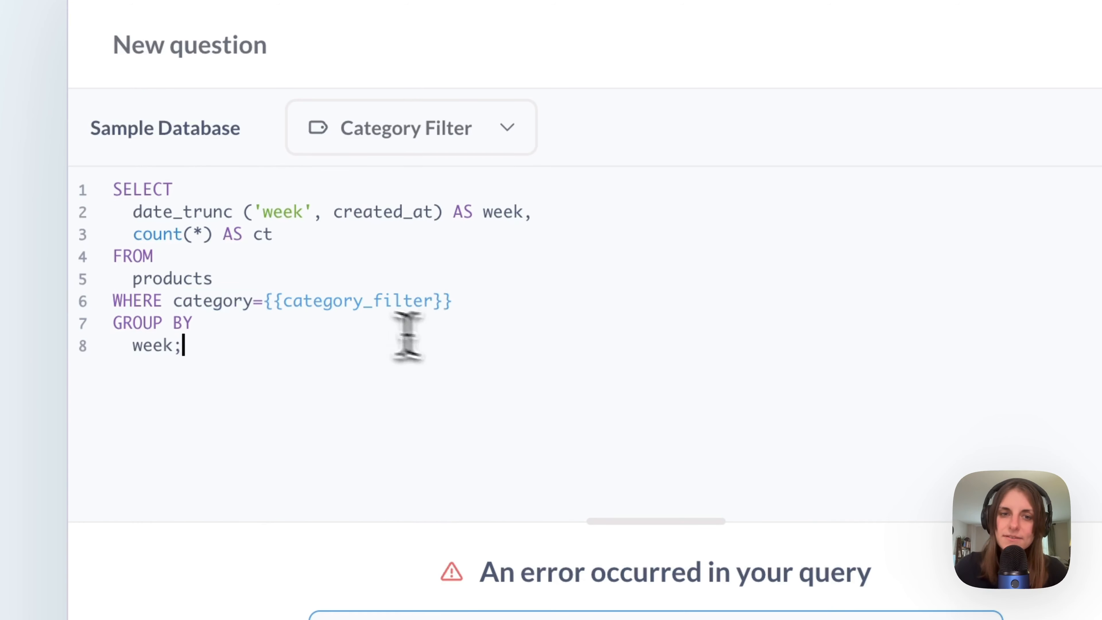
pyautogui.moveTo(274, 301)
pyautogui.mouseDown()
pyautogui.moveTo(173, 305)
pyautogui.moveTo(262, 303)
pyautogui.mouseUp()
pyautogui.click(182, 303)
pyautogui.press('BackSpace')
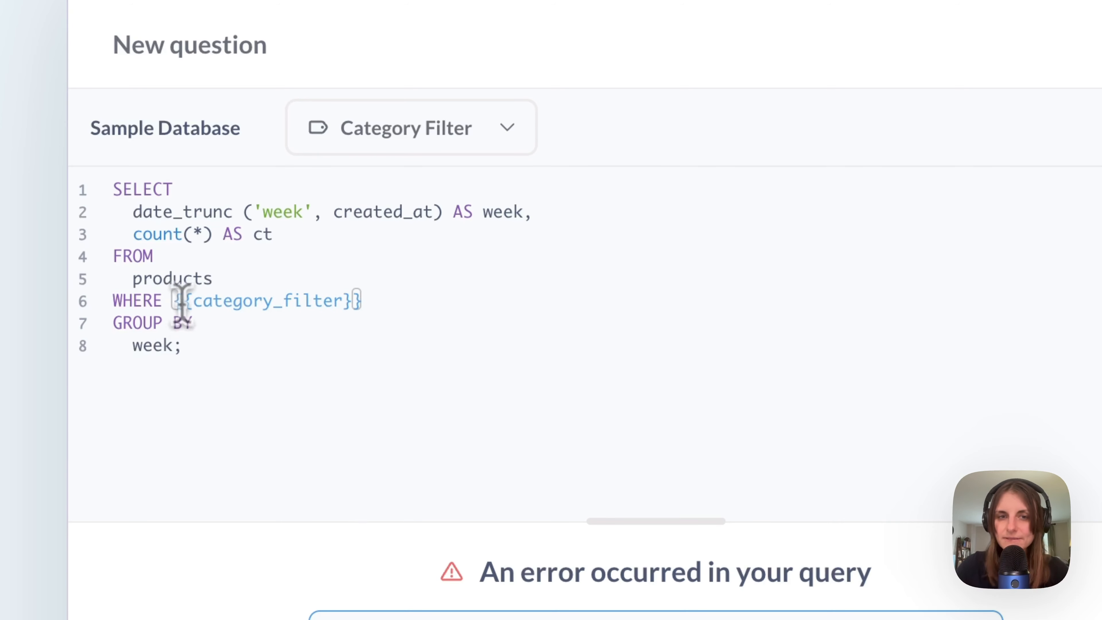
pyautogui.click(706, 406)
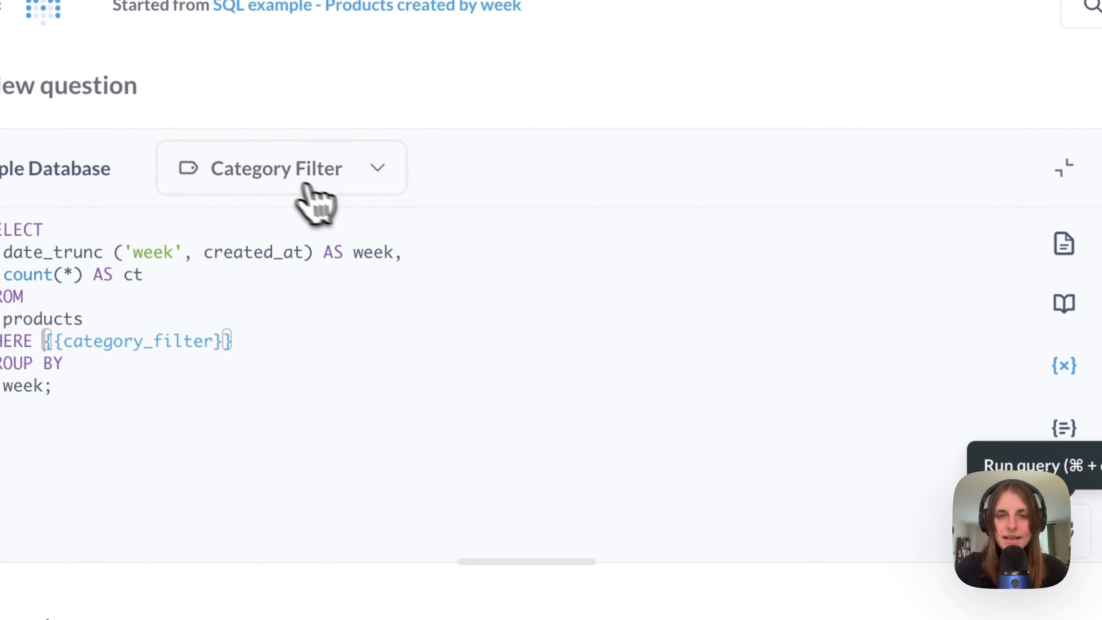
# Check which category values the Category Filter offers
pyautogui.click(269, 172)
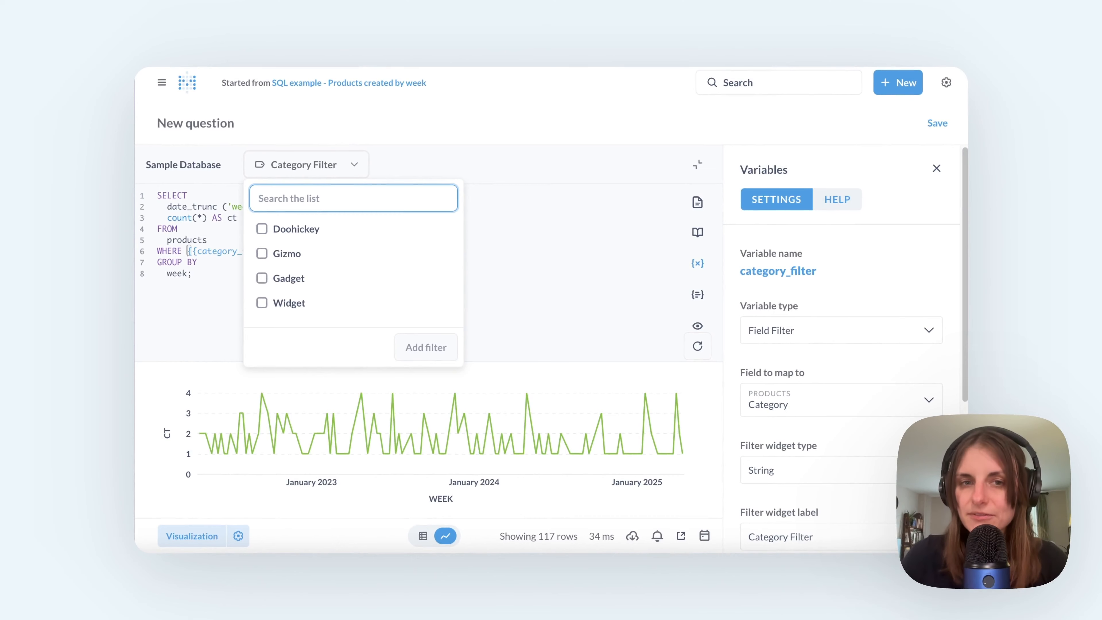
pyautogui.moveTo(490, 230); pyautogui.dragTo(509, 237)
# Extend the WHERE clause with and {{date_filter}} after the category filter variable
pyautogui.click(376, 248)
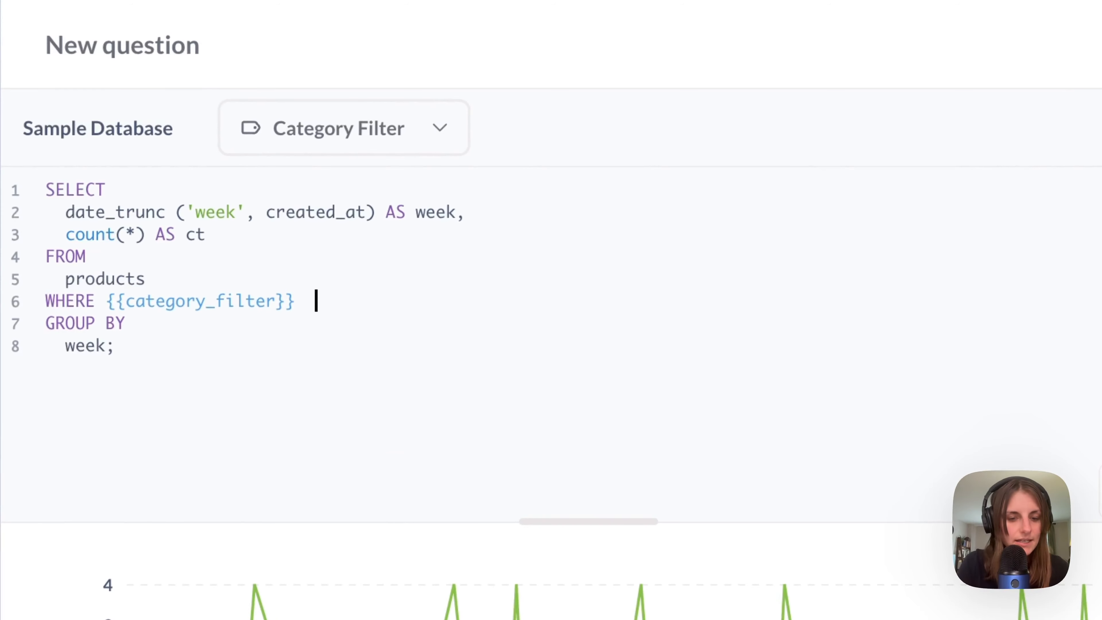
pyautogui.write('and ')
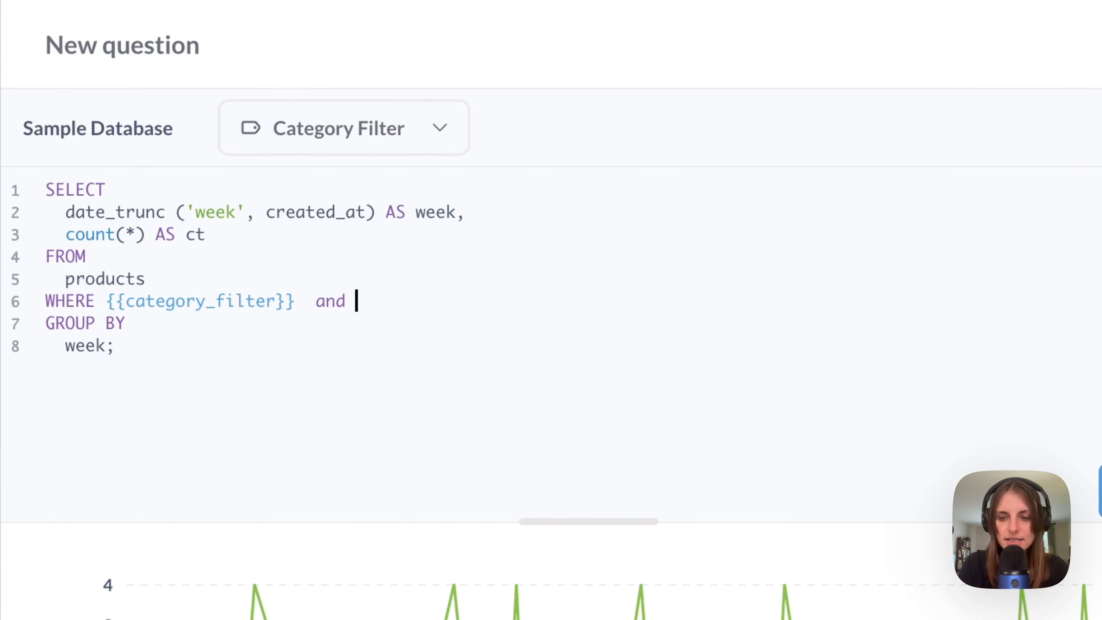
pyautogui.write('{{date_f')
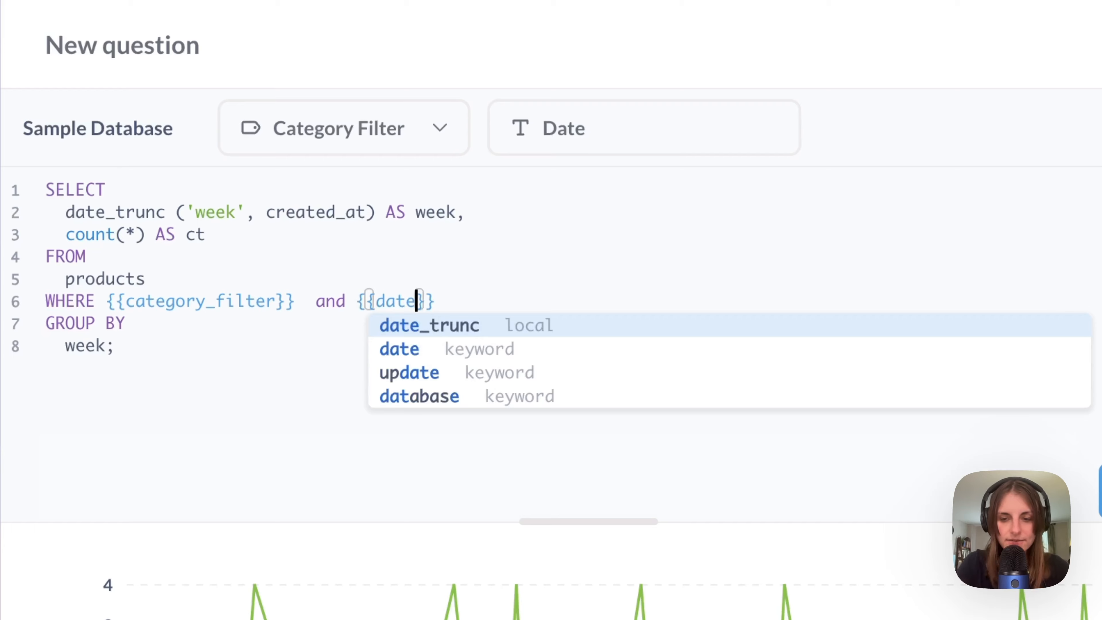
pyautogui.write('ilter')
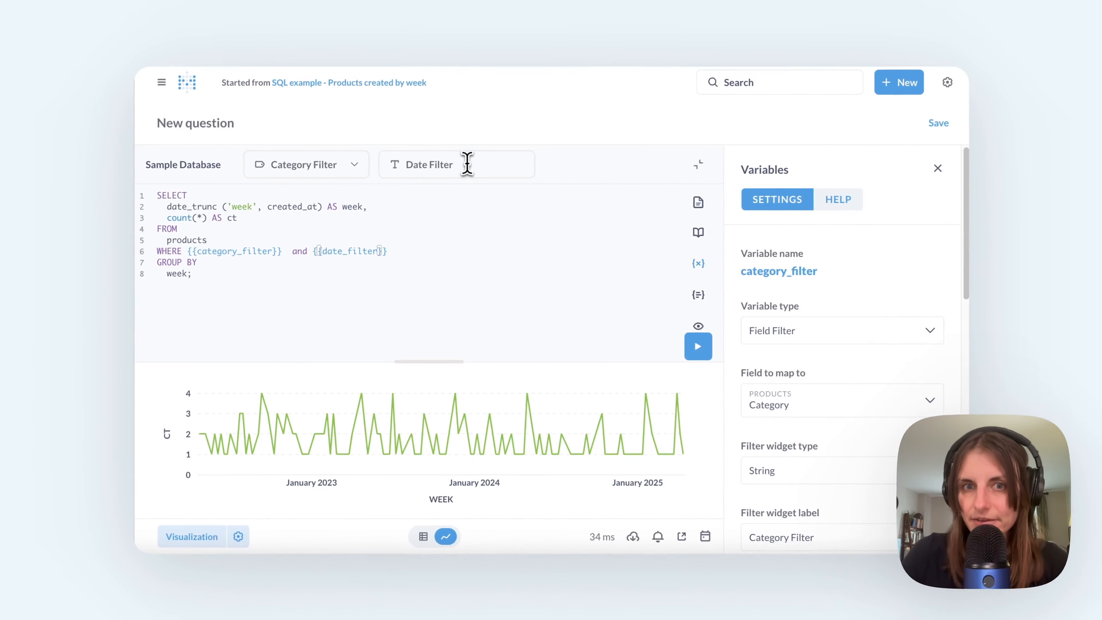
# Make the date_filter variable a Field Filter mapped to the Created At field of the Products table
pyautogui.click(642, 135)
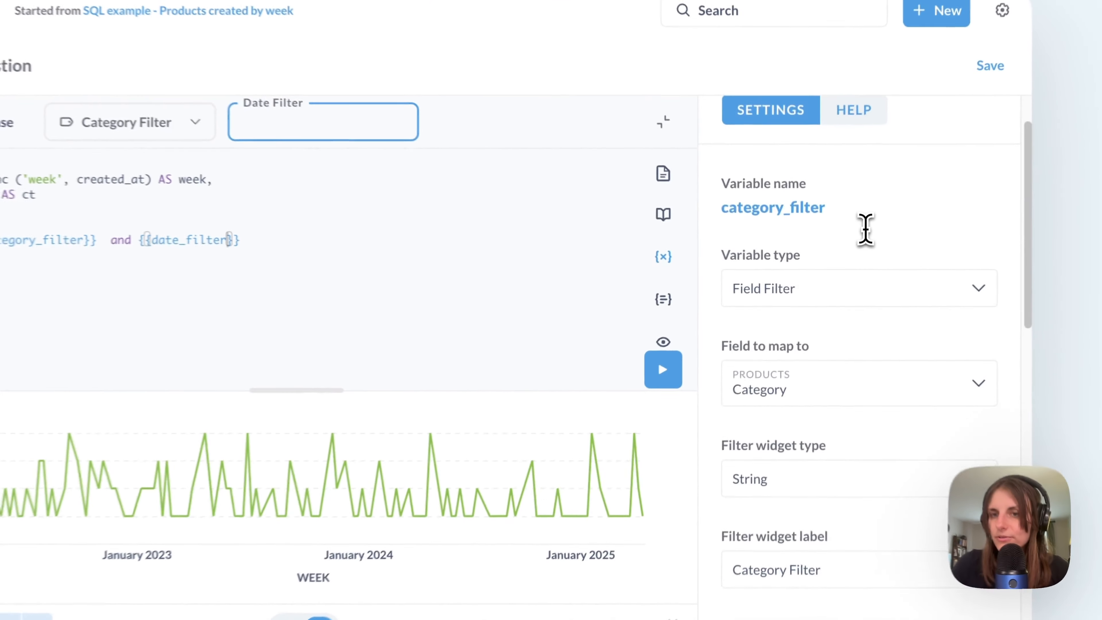
pyautogui.scroll(-5, 866, 229)
pyautogui.scroll(-10, 866, 228)
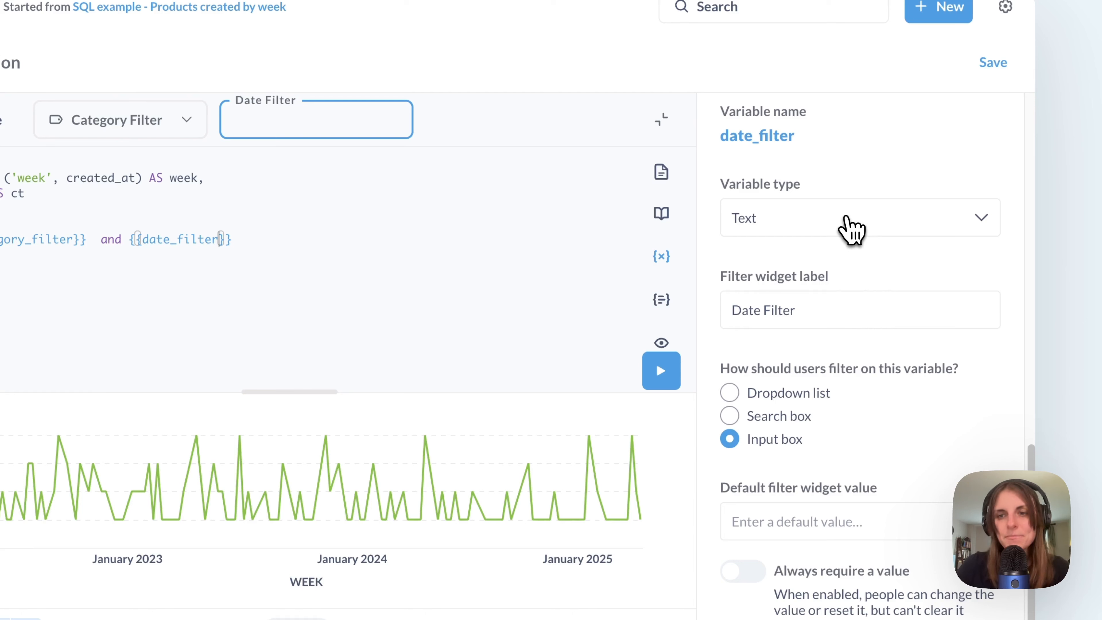
pyautogui.click(847, 218)
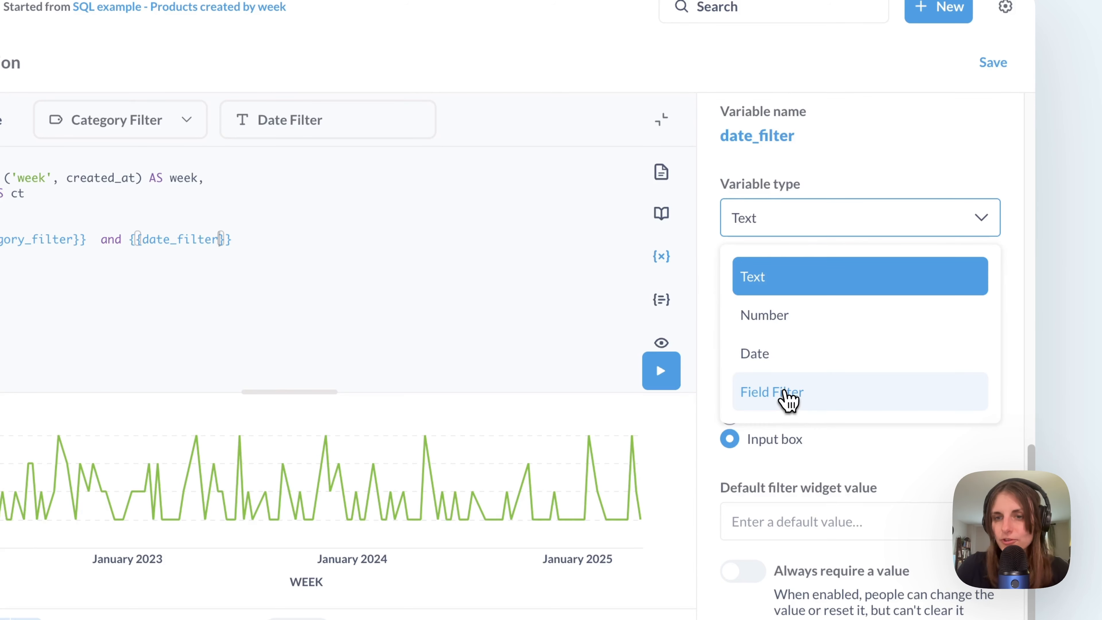
pyautogui.click(786, 393)
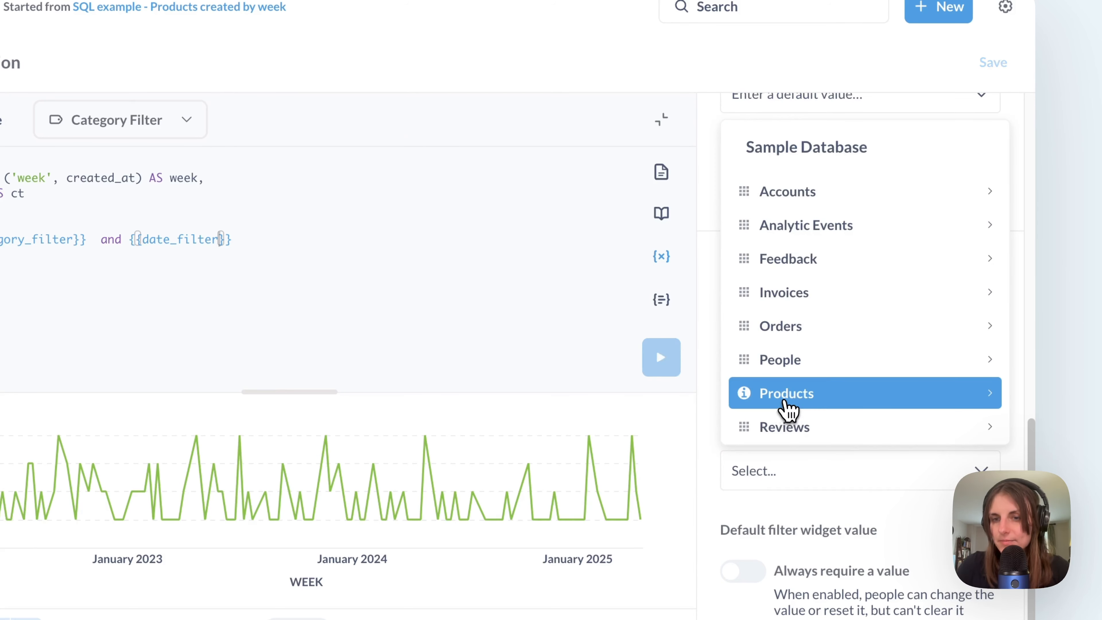
pyautogui.click(784, 399)
pyautogui.click(780, 428)
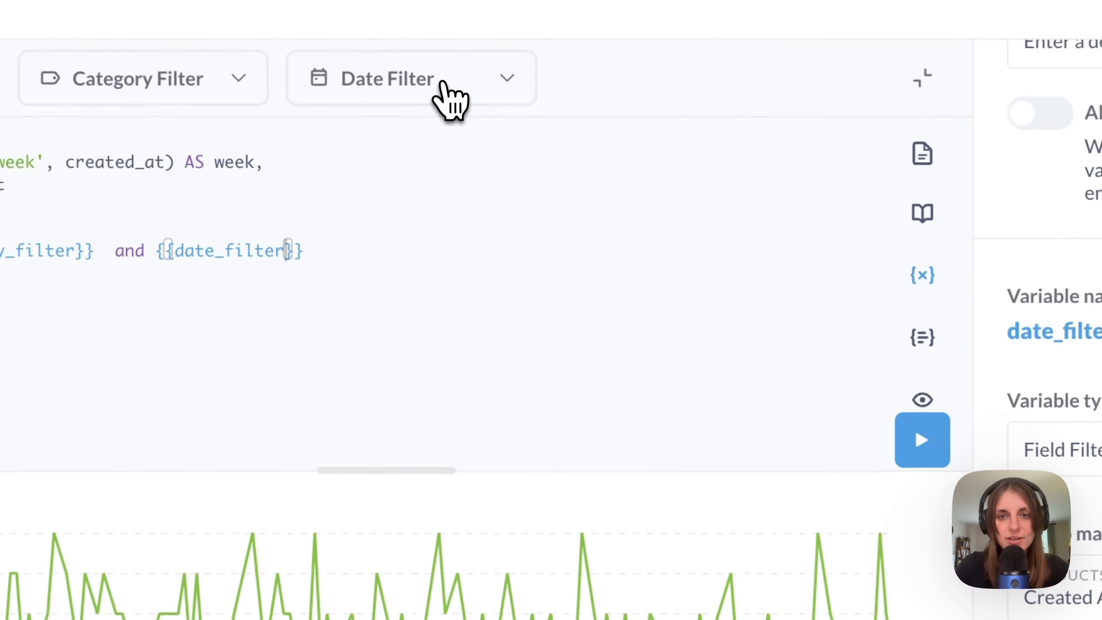
# Check the Date Filter's month picker and set the variable's filter widget type to Date Filter
pyautogui.click(458, 165)
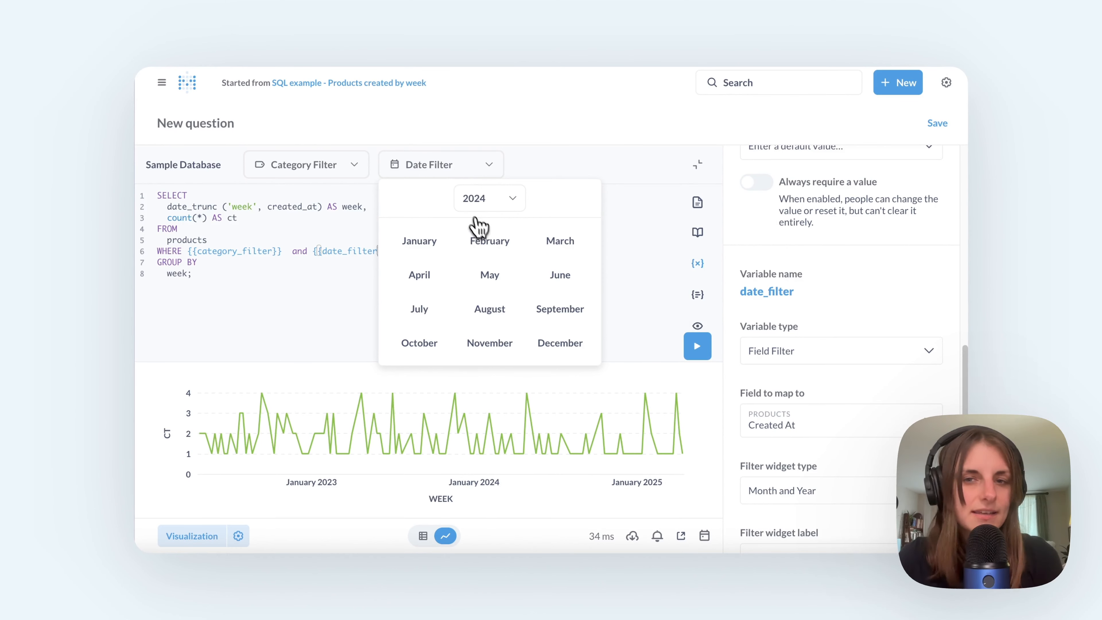
pyautogui.scroll(-4, 855, 280)
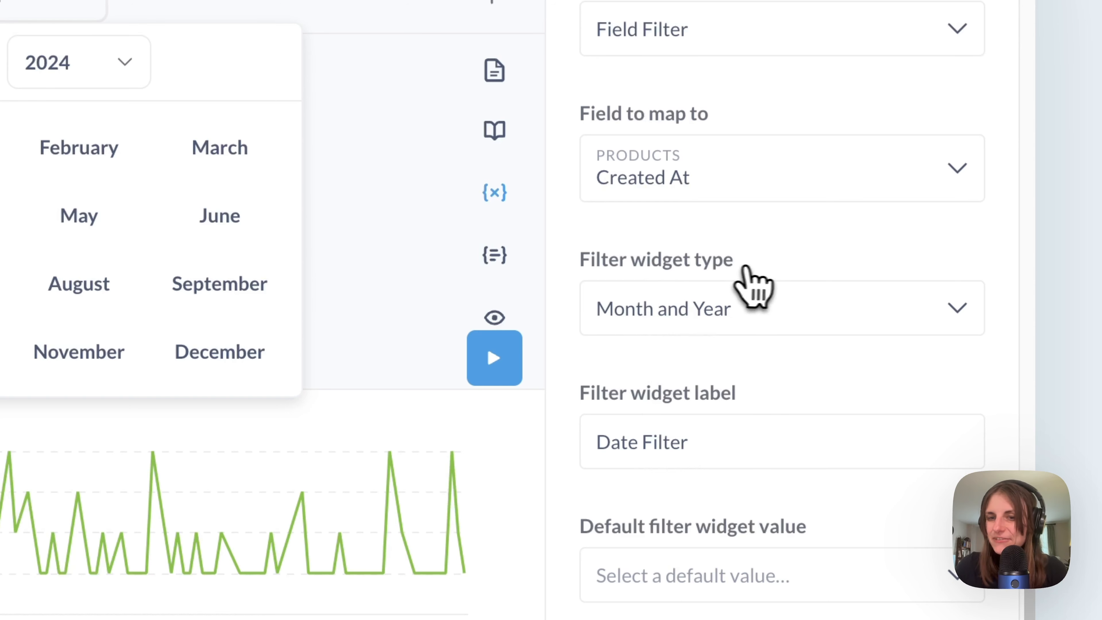
pyautogui.click(651, 321)
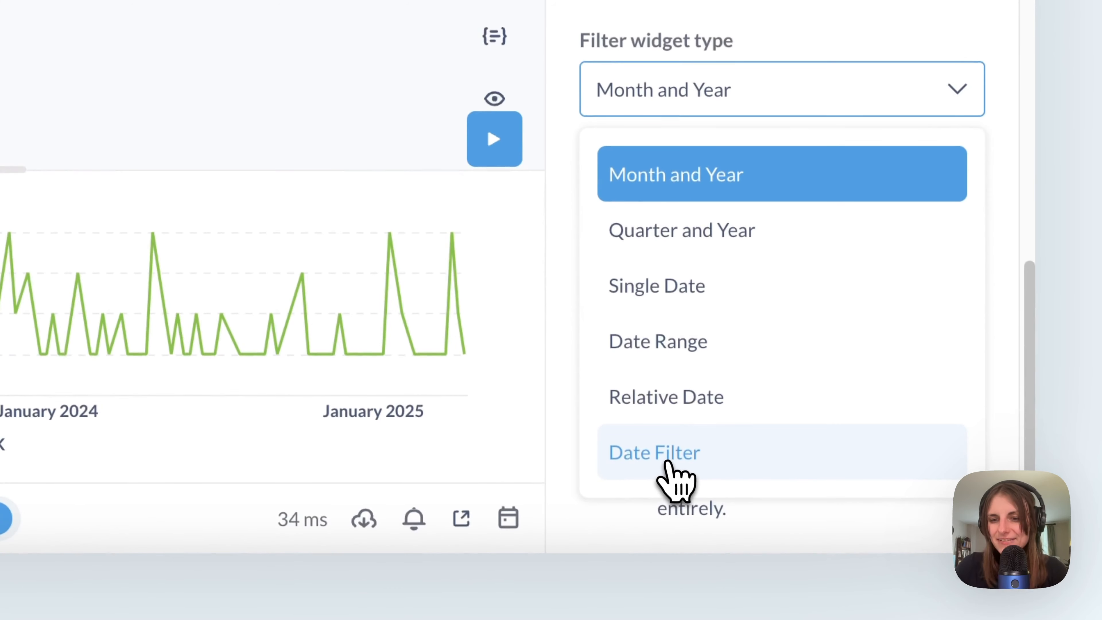
pyautogui.click(668, 465)
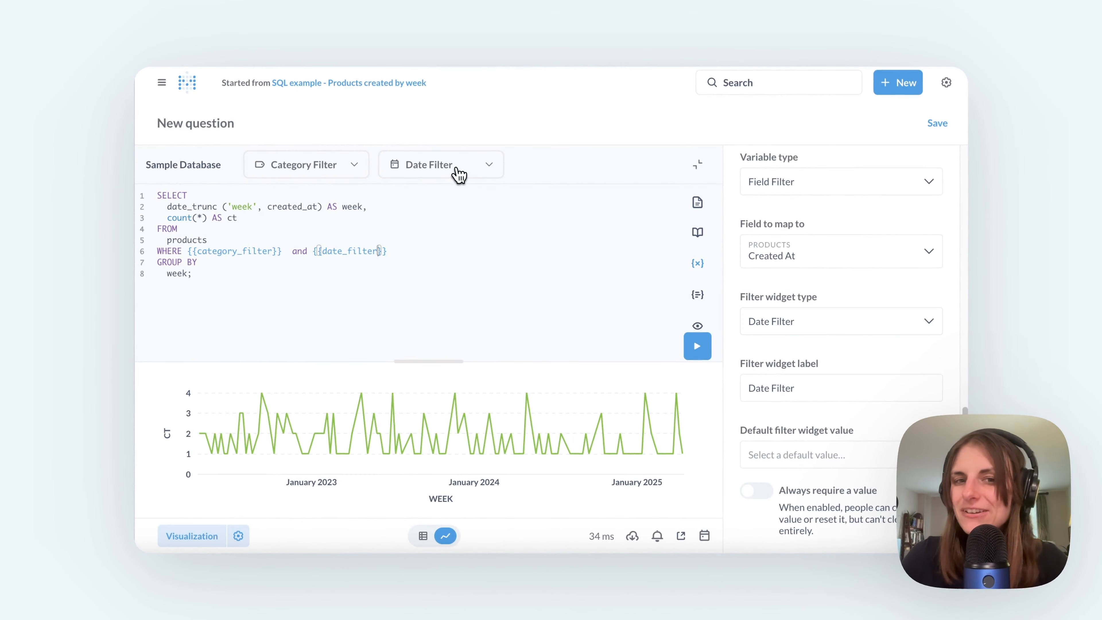
# Restrict the Date Filter to the current year using relative dates and run the query
pyautogui.click(458, 173)
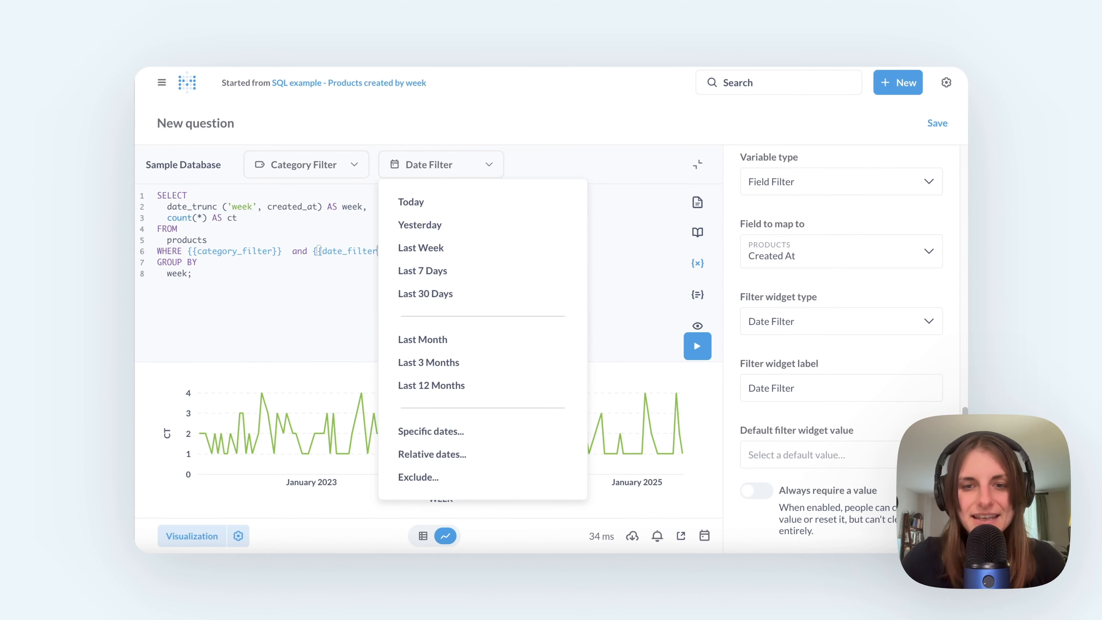
pyautogui.click(459, 461)
pyautogui.click(484, 202)
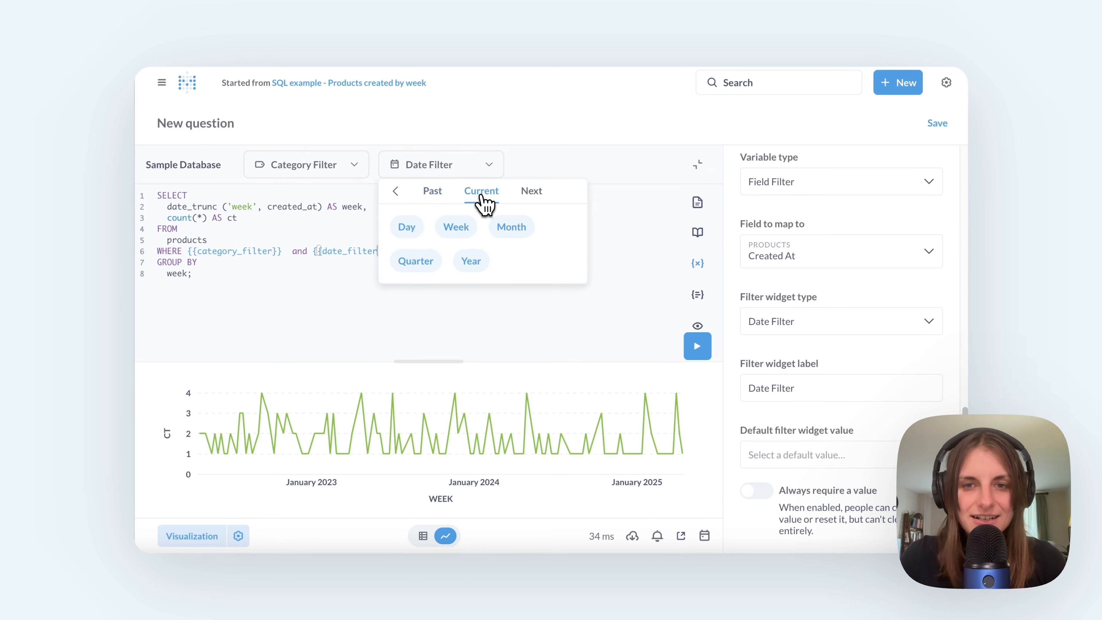
pyautogui.click(472, 262)
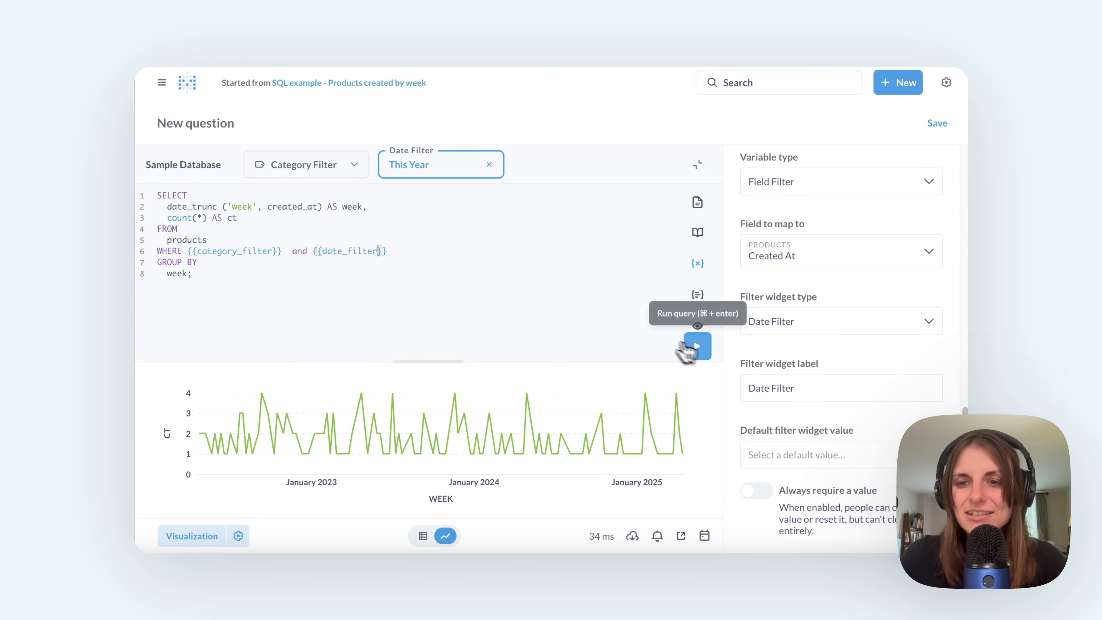
pyautogui.click(690, 345)
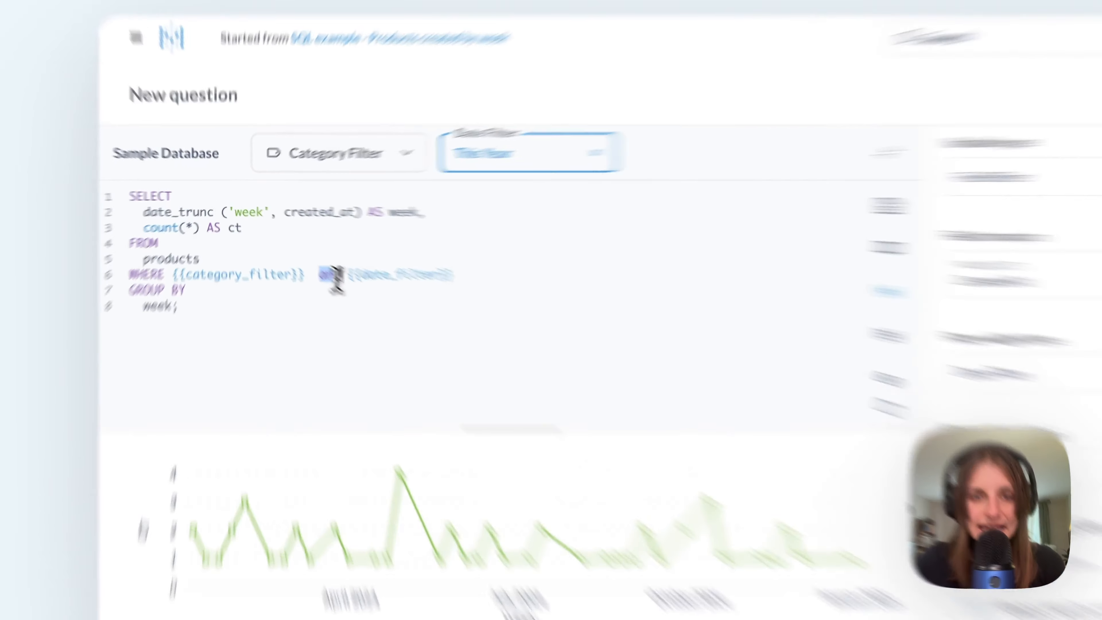
pyautogui.moveTo(313, 251); pyautogui.dragTo(336, 252)
pyautogui.moveTo(446, 311); pyautogui.dragTo(590, 306)
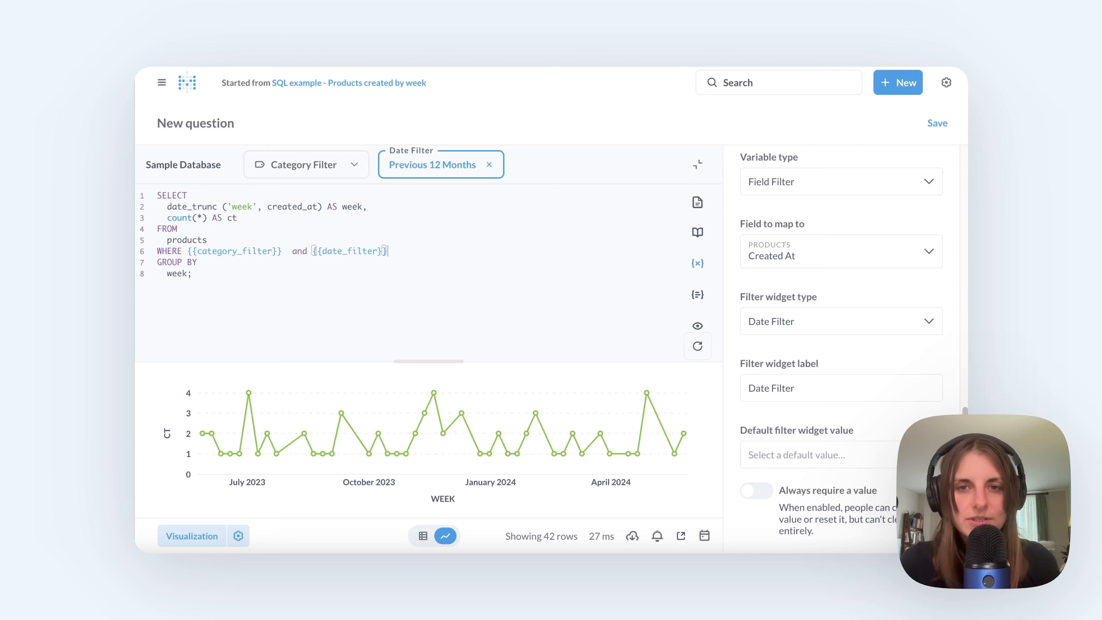
# Clear the Date Filter's value and rerun the query without a date restriction
pyautogui.click(489, 165)
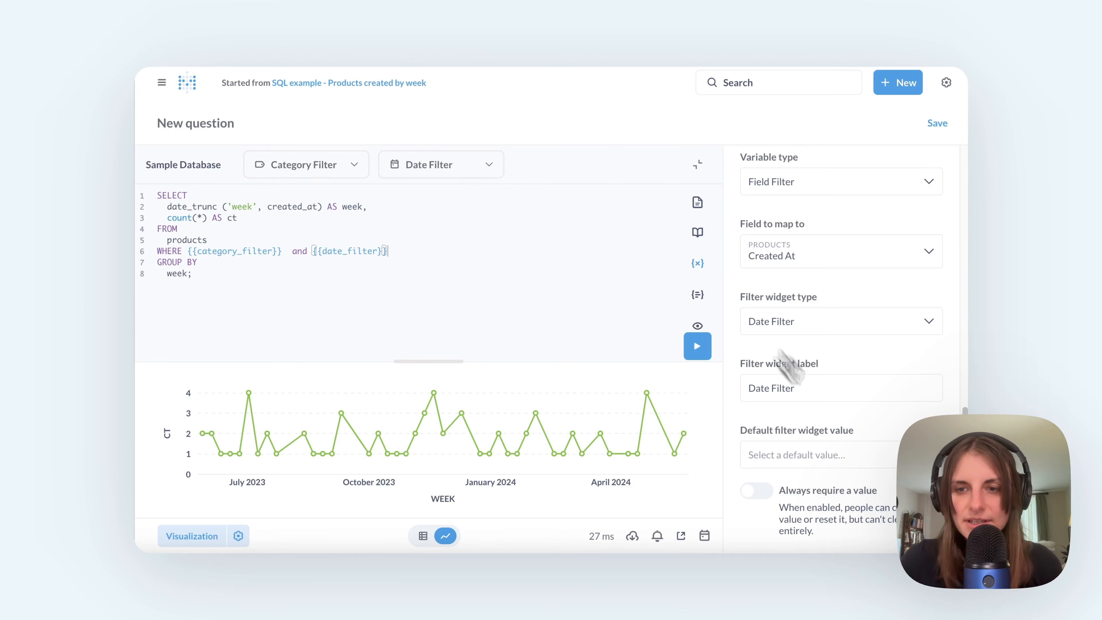
pyautogui.click(698, 348)
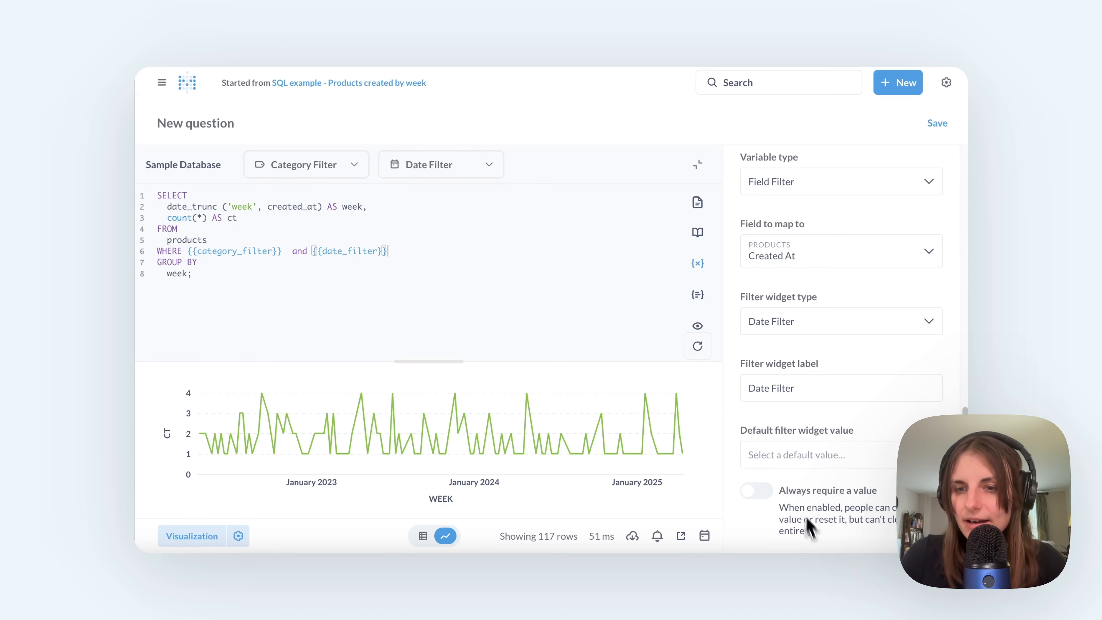
# Set the default filter widget value of date_filter to Last 3 Months and run the query
pyautogui.scroll(1, 776, 404)
pyautogui.scroll(-1, 781, 348)
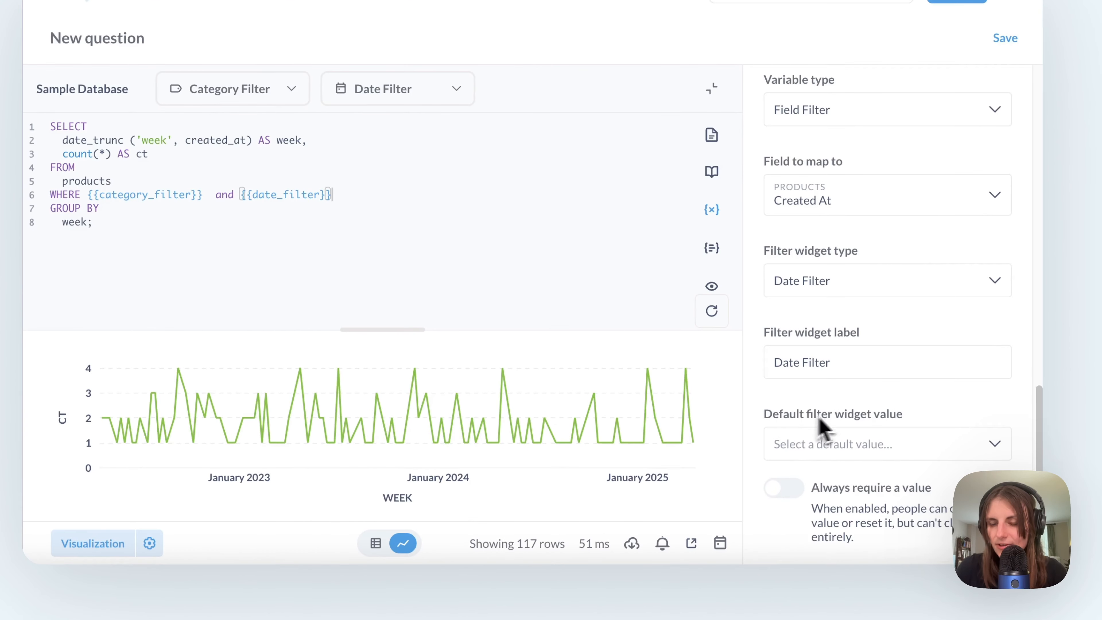
pyautogui.click(803, 455)
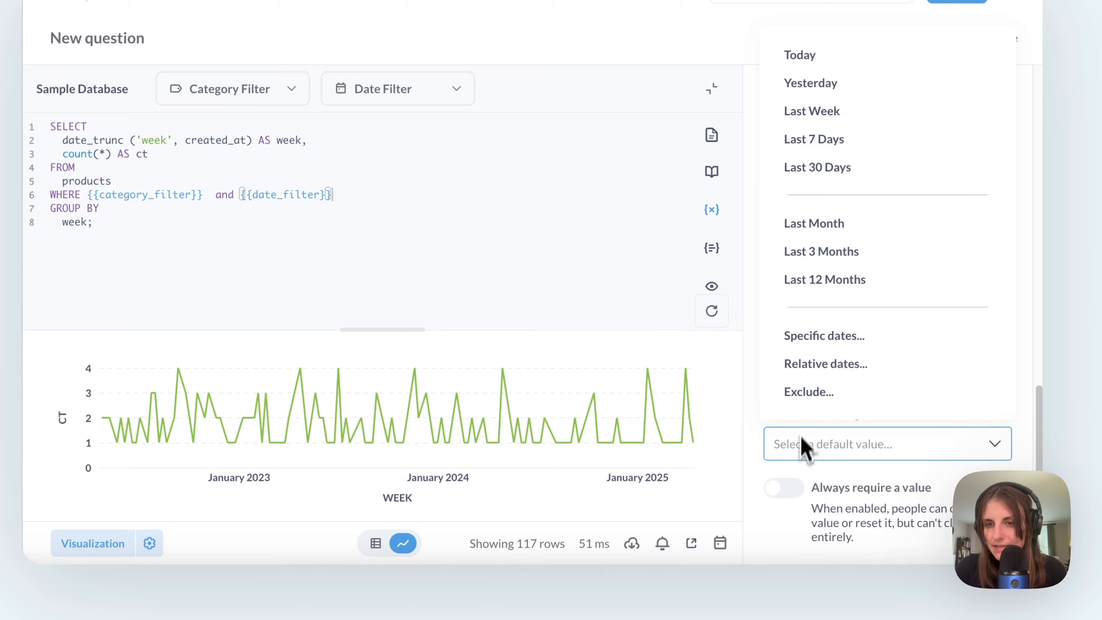
pyautogui.click(812, 256)
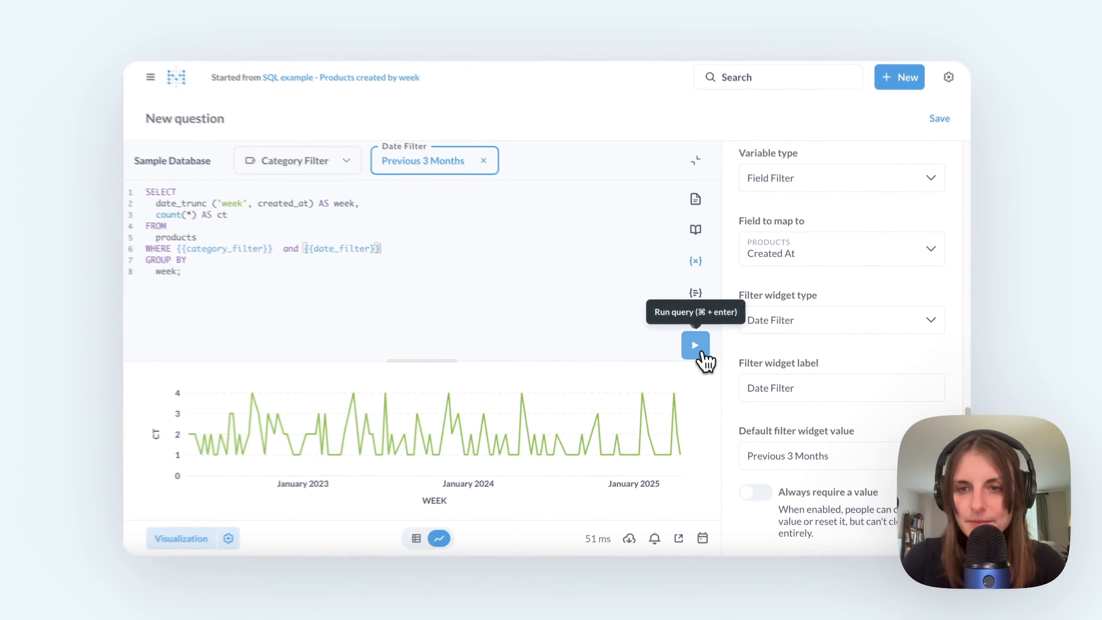
pyautogui.click(696, 437)
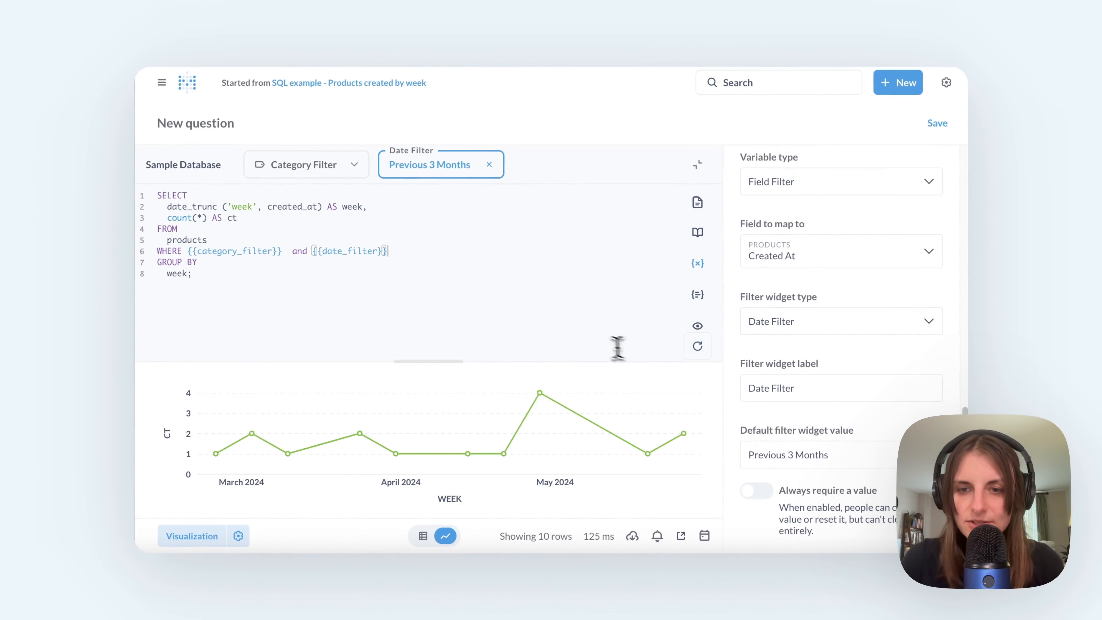
# Save the query as a new question named "Default values" in Our analytics, without adding it to a dashboard
pyautogui.click(936, 124)
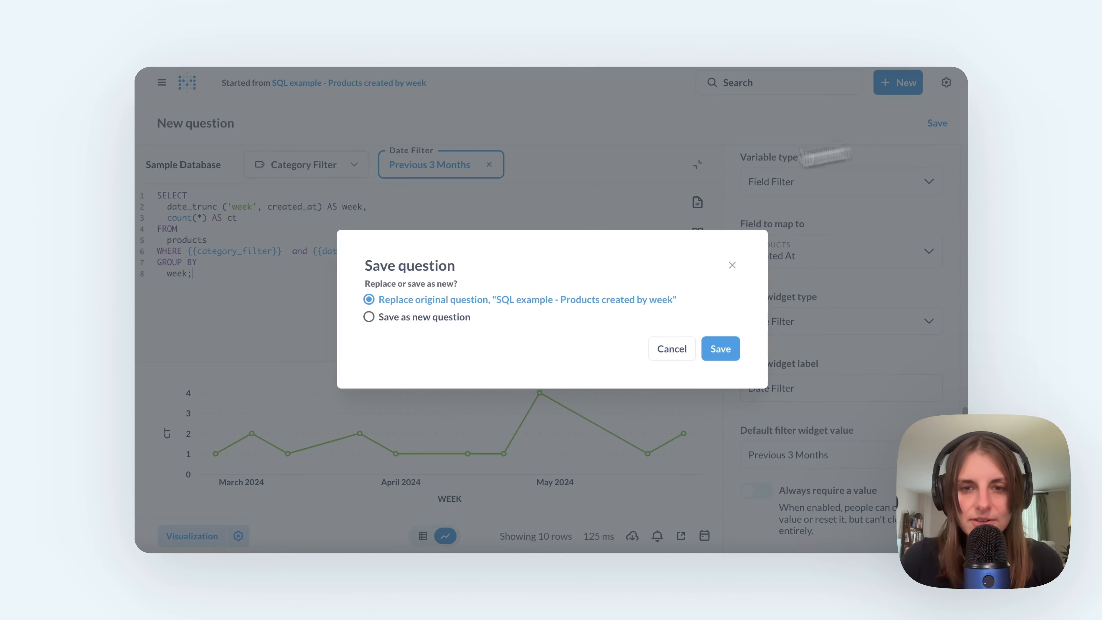
pyautogui.click(416, 321)
pyautogui.moveTo(632, 255); pyautogui.dragTo(370, 253)
pyautogui.write('New')
pyautogui.press('BackSpace')
pyautogui.press('BackSpace')
pyautogui.press('BackSpace')
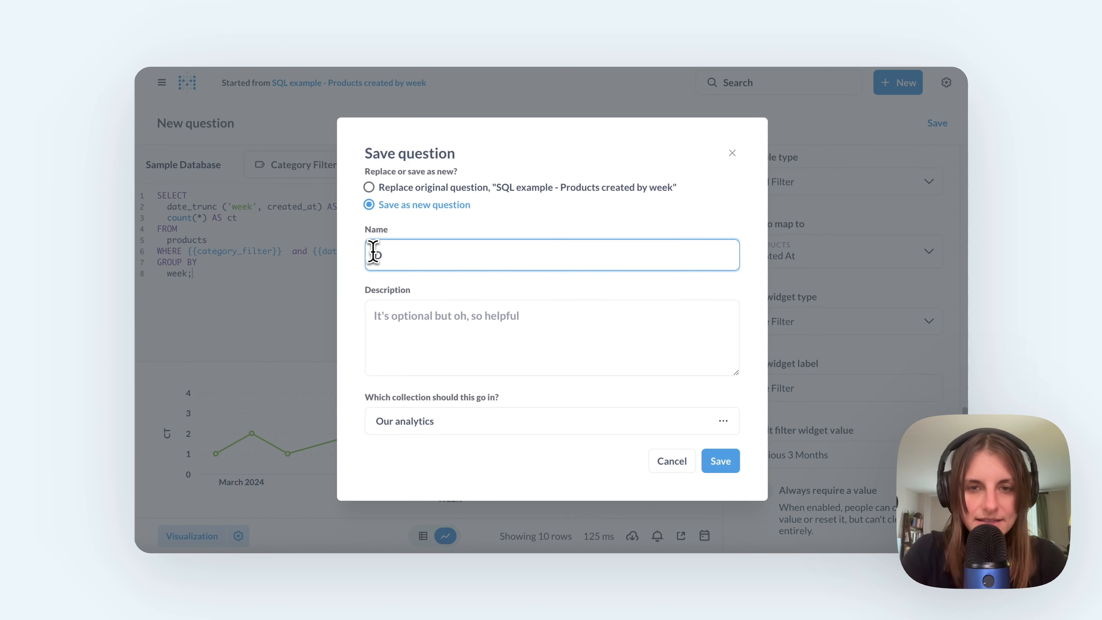
pyautogui.write('Default values')
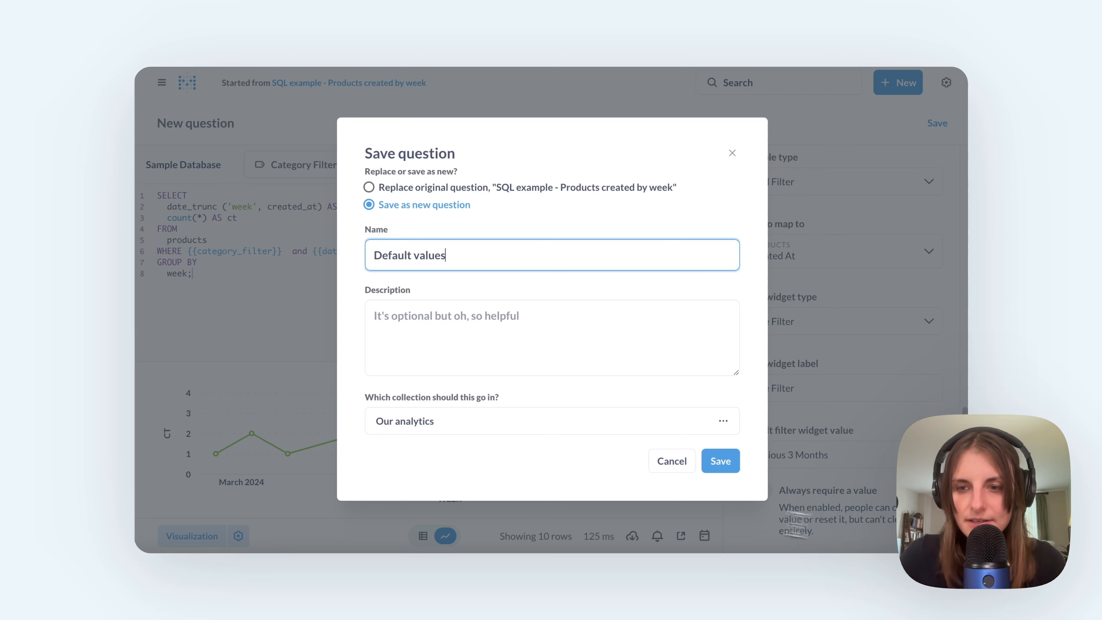
pyautogui.click(721, 461)
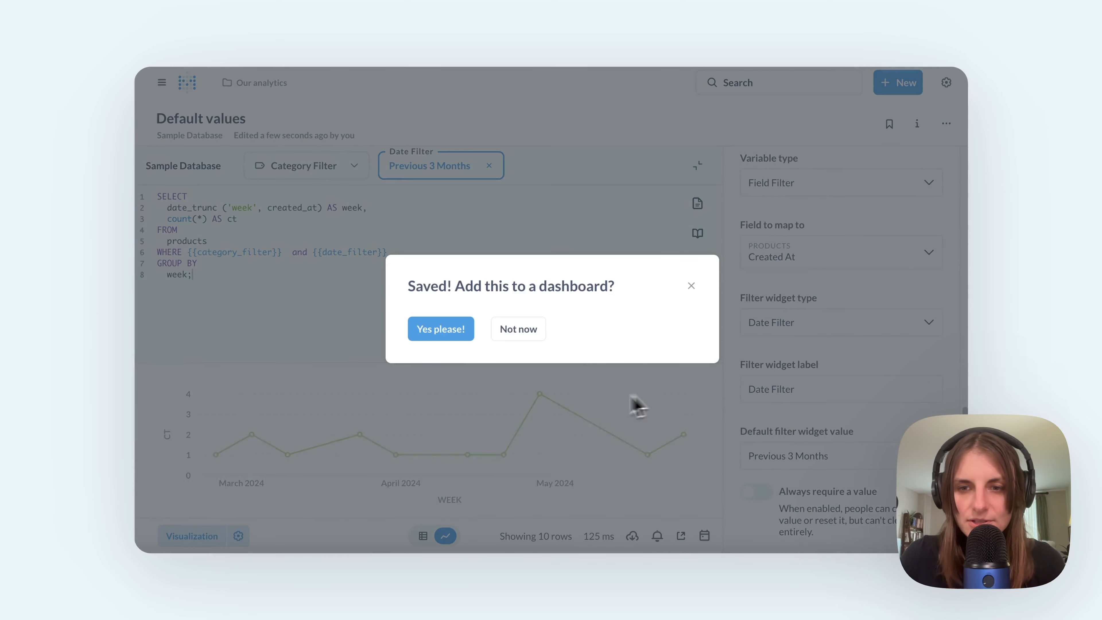
pyautogui.click(520, 328)
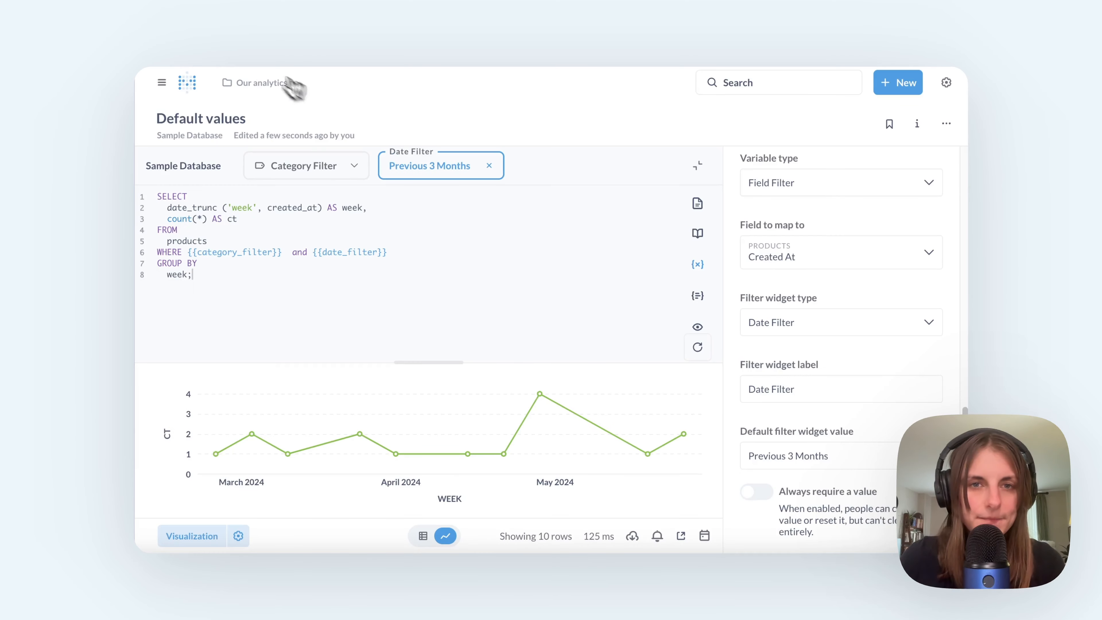
# Reopen the saved question "Default values" from the Our analytics collection
pyautogui.click(248, 87)
pyautogui.click(323, 231)
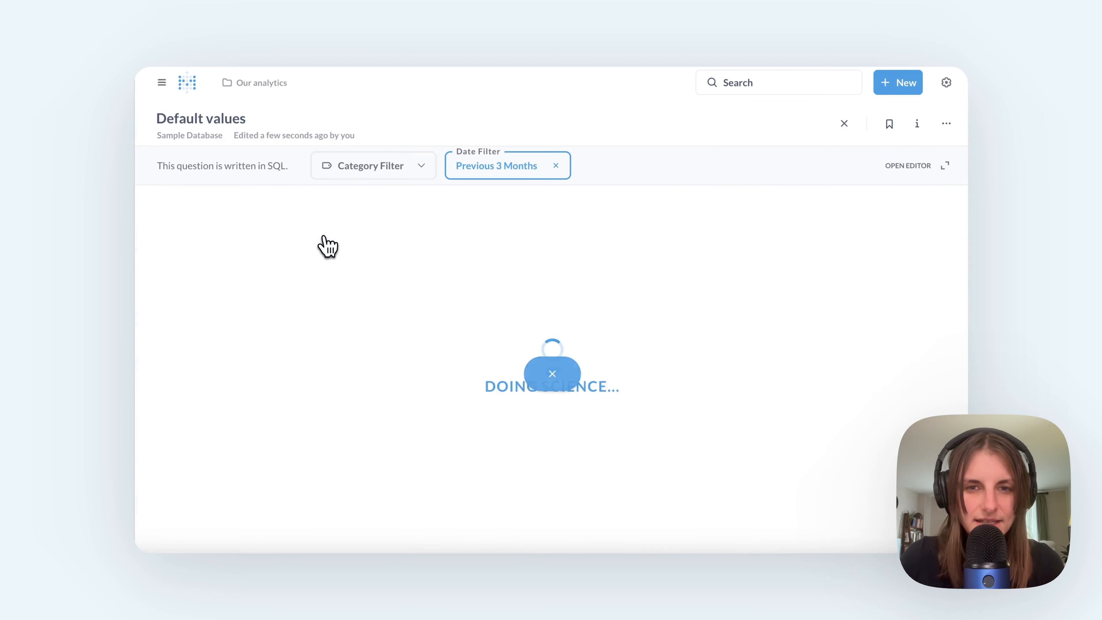